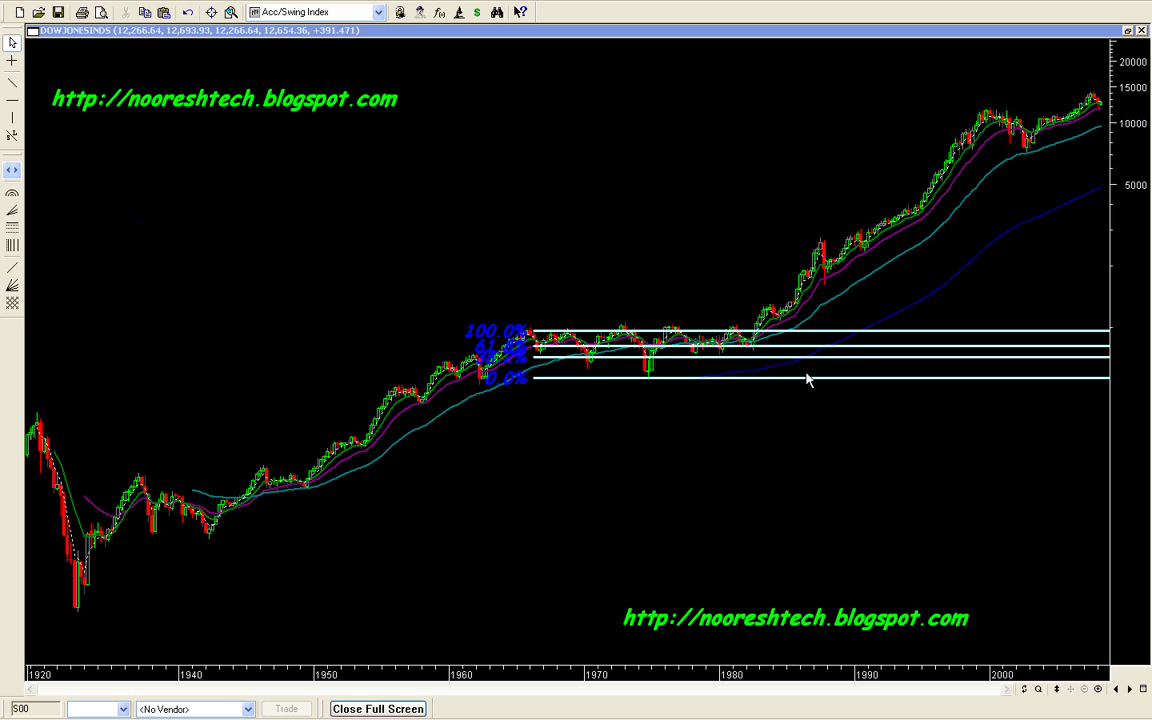
Reposition the Fibonacci retracement on the Dow Jones chart so it spans the 1932 low to the 1937 high
left_click(663, 386)
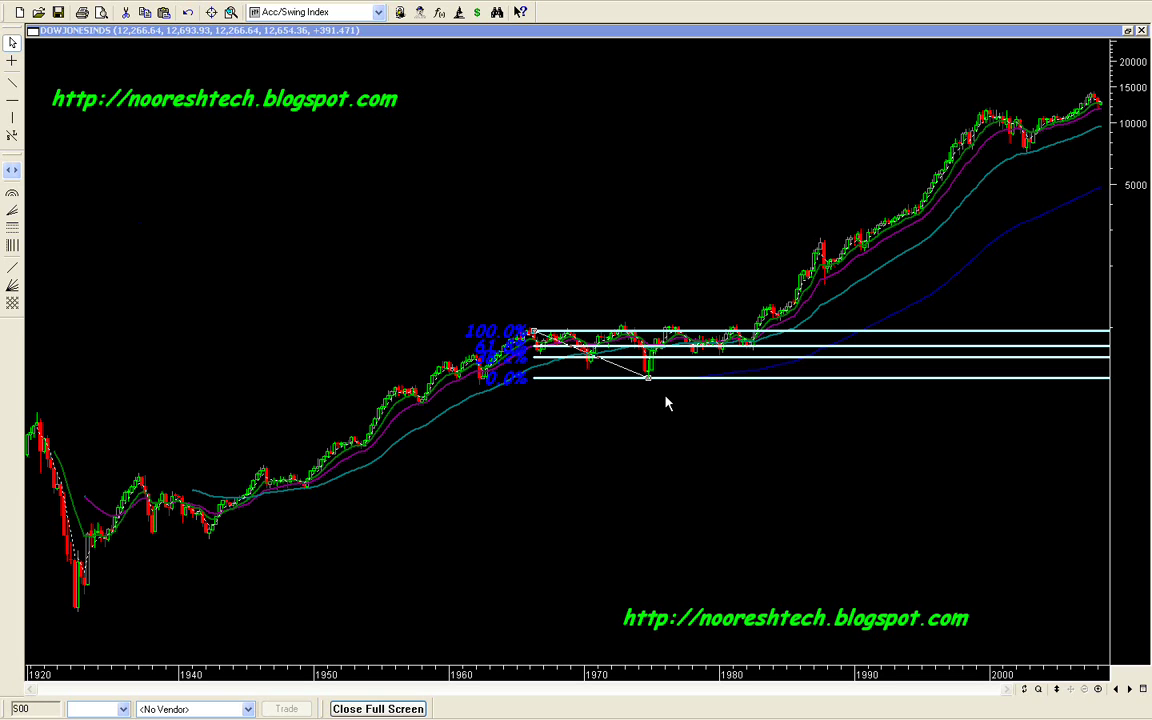
left_click_drag(649, 379, 470, 360)
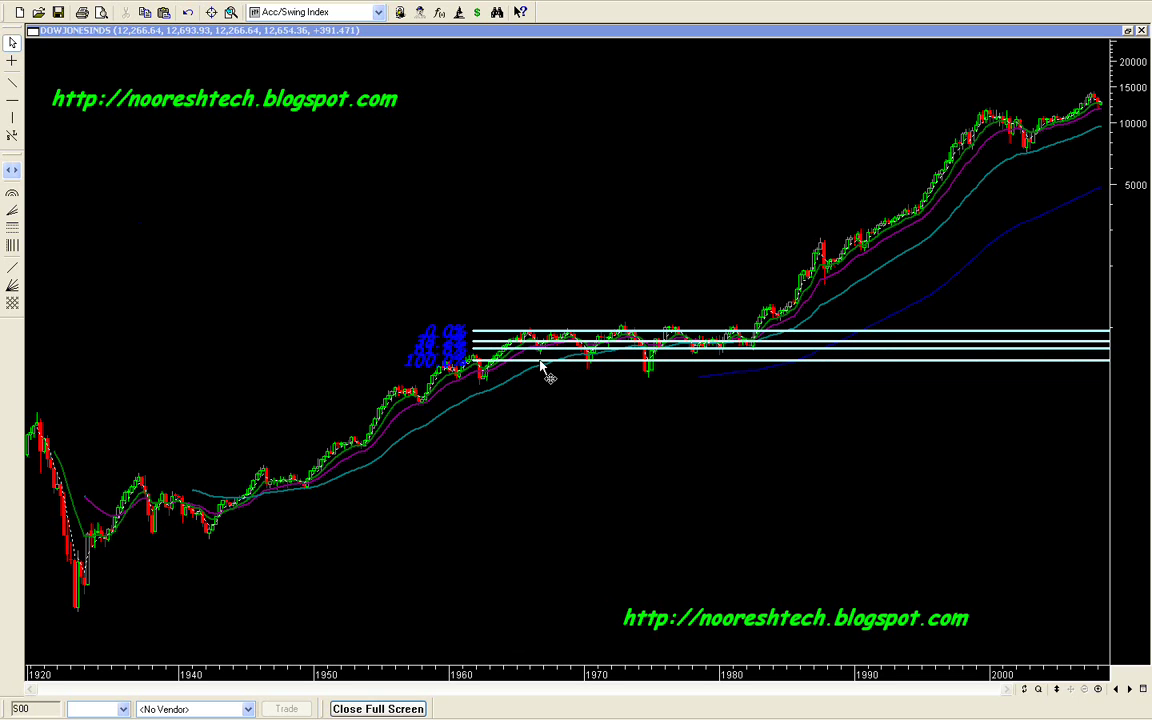
mouse_move(472, 370)
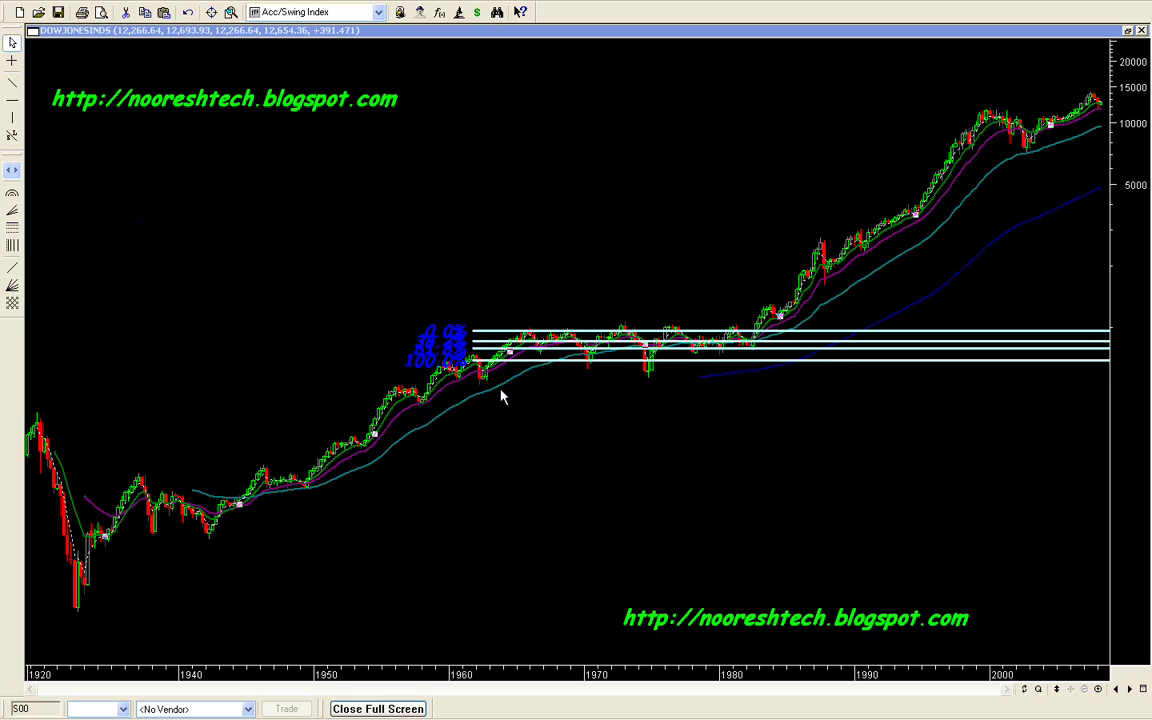
left_click_drag(528, 367, 78, 612)
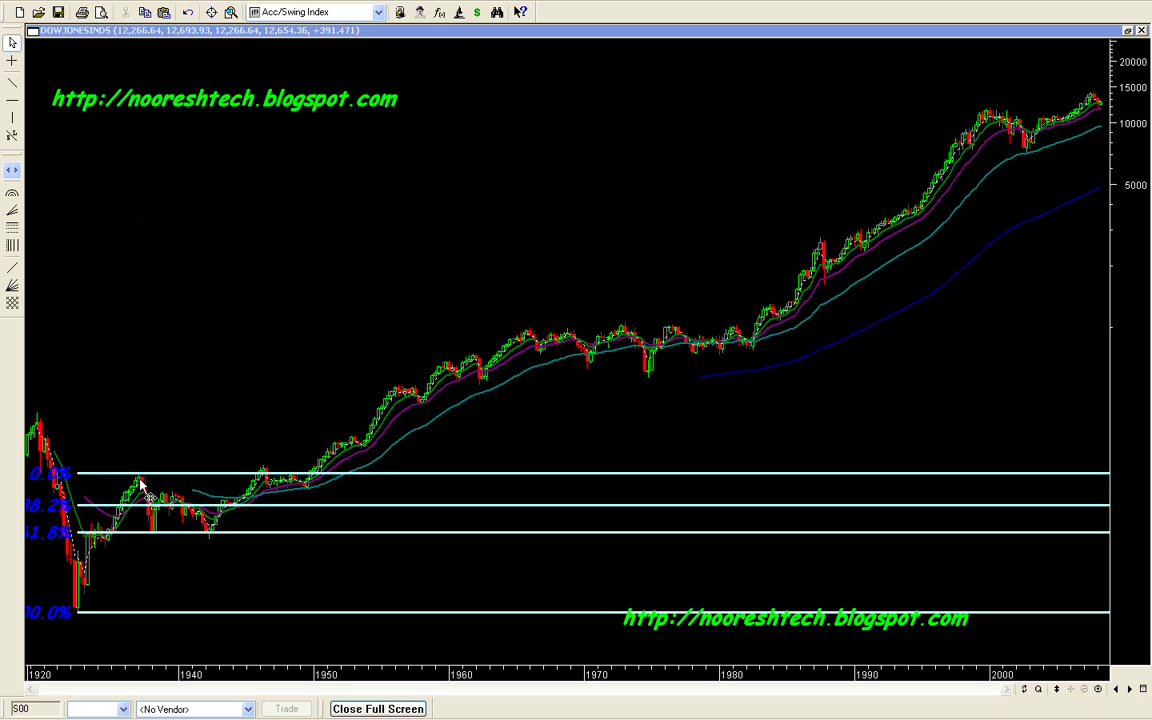
mouse_move(141, 484)
mouse_move(77, 607)
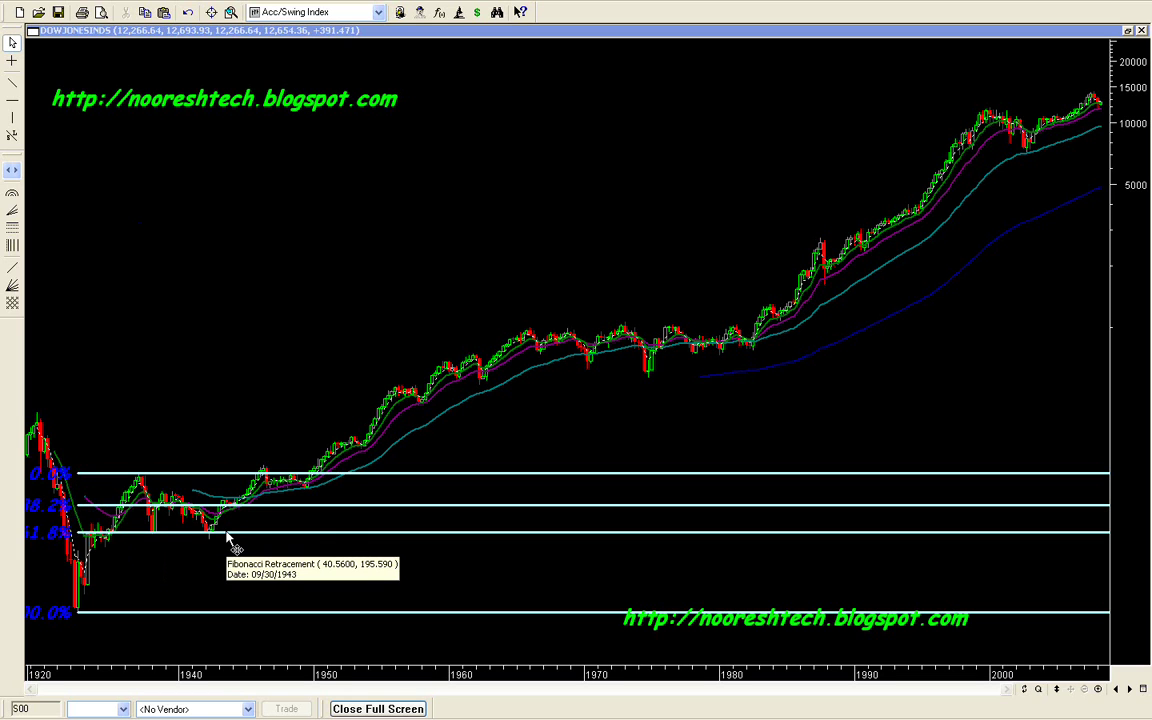
Delete the Fibonacci retracement from the long-term Dow Jones chart
right_click(213, 481)
left_click(196, 398)
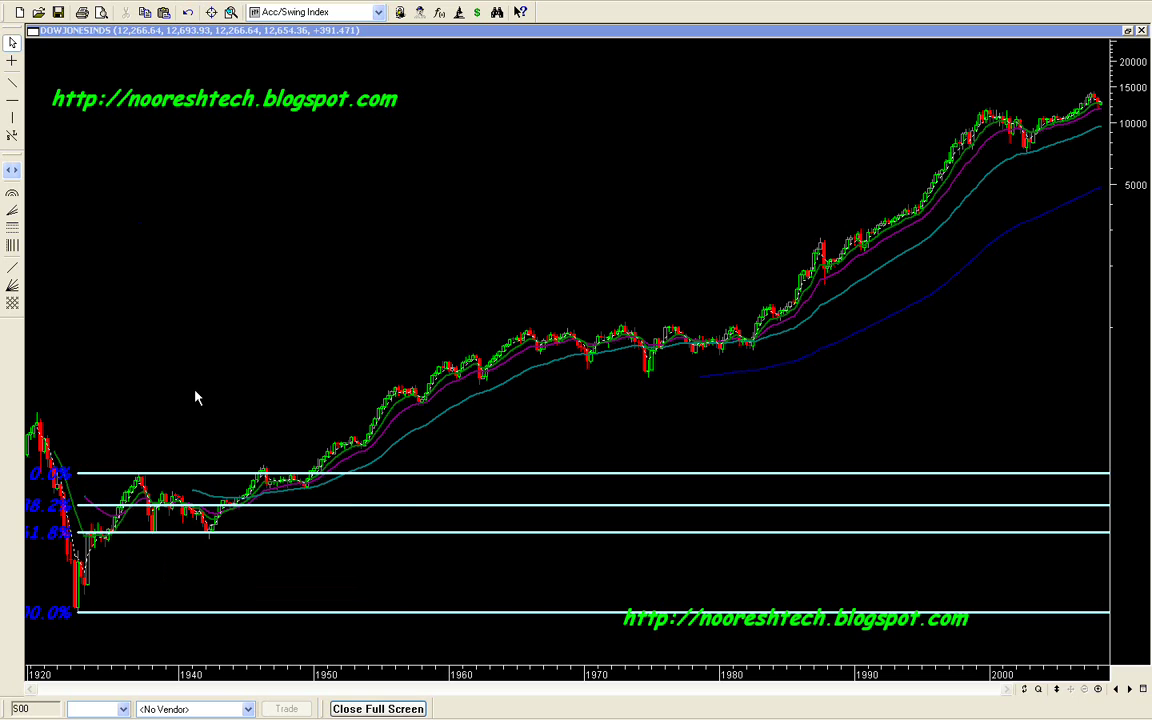
right_click(210, 480)
left_click(230, 541)
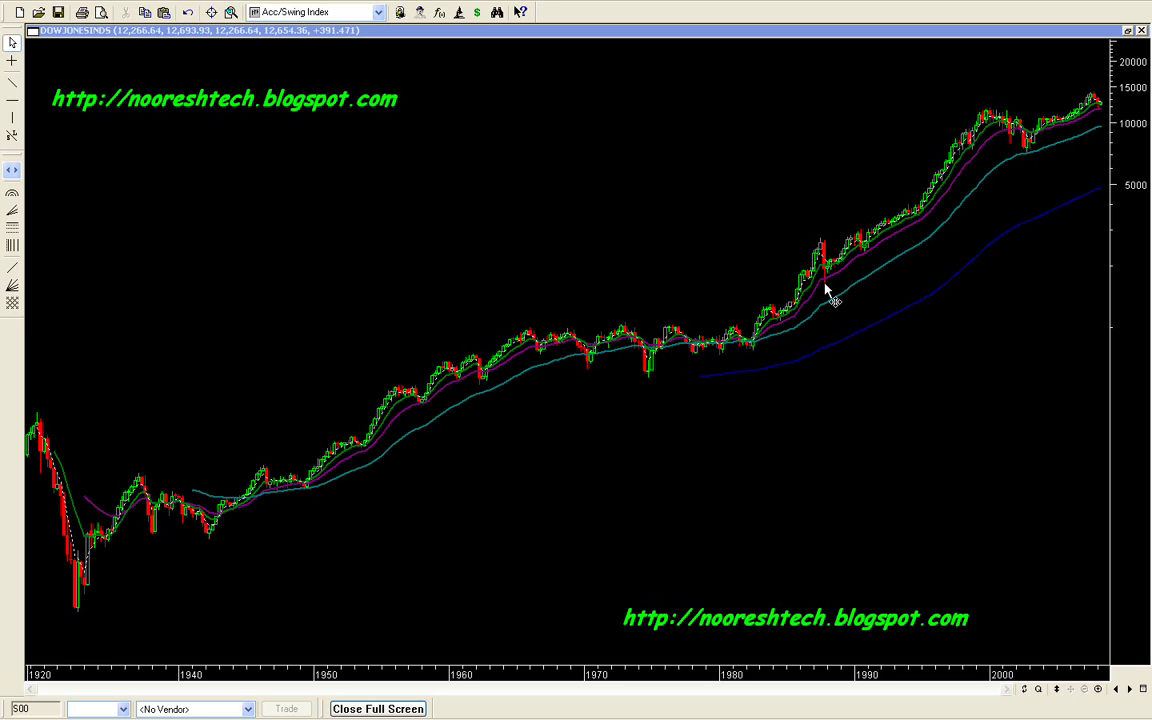
Place a Fibonacci retracement with its 0% level at the 1987 high and its 100% level at the 1982 low
left_click(1099, 692)
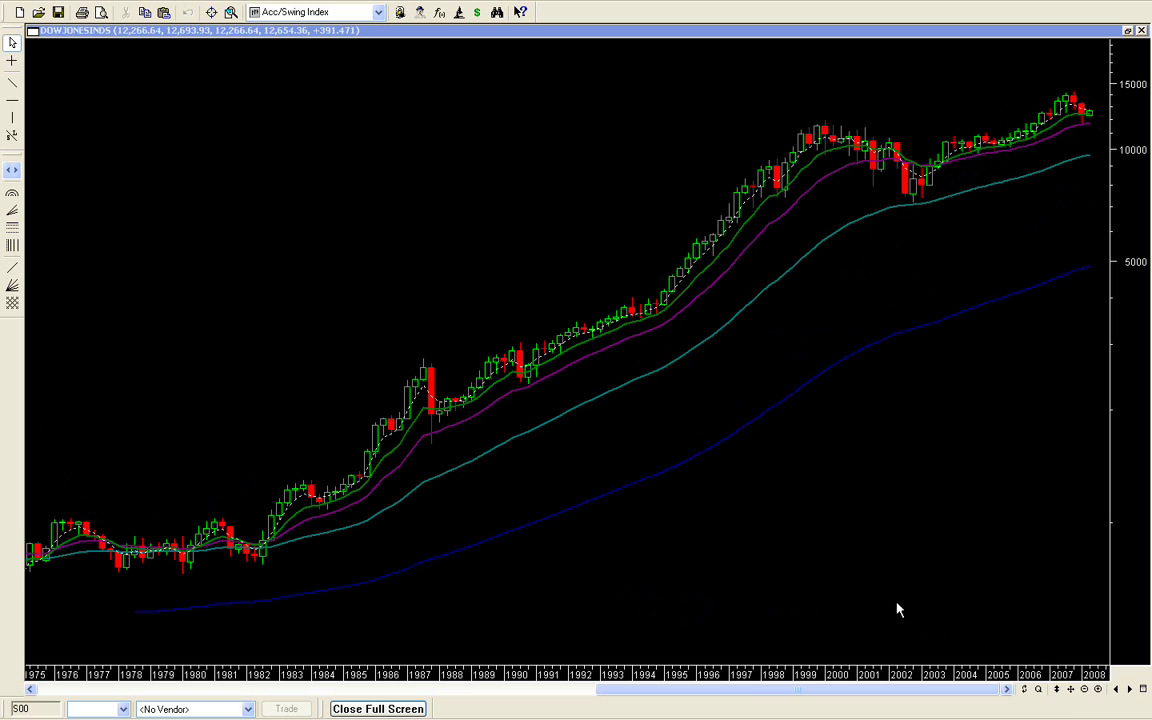
left_click(1084, 689)
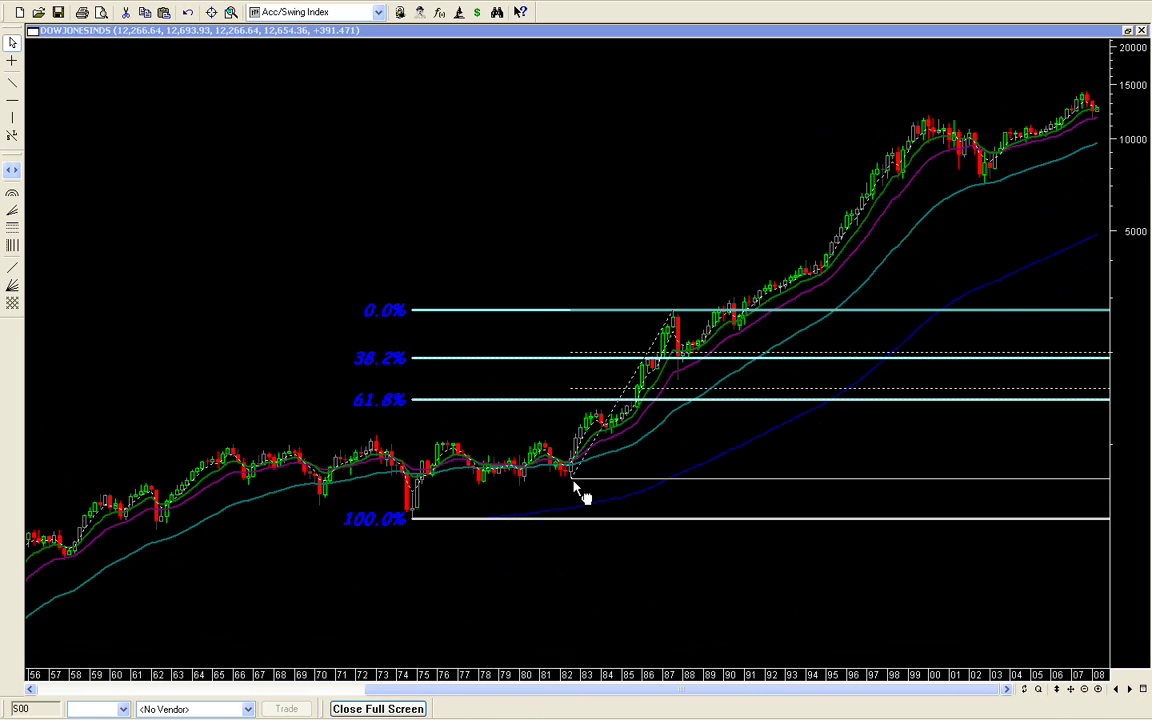
left_click_drag(574, 484, 571, 481)
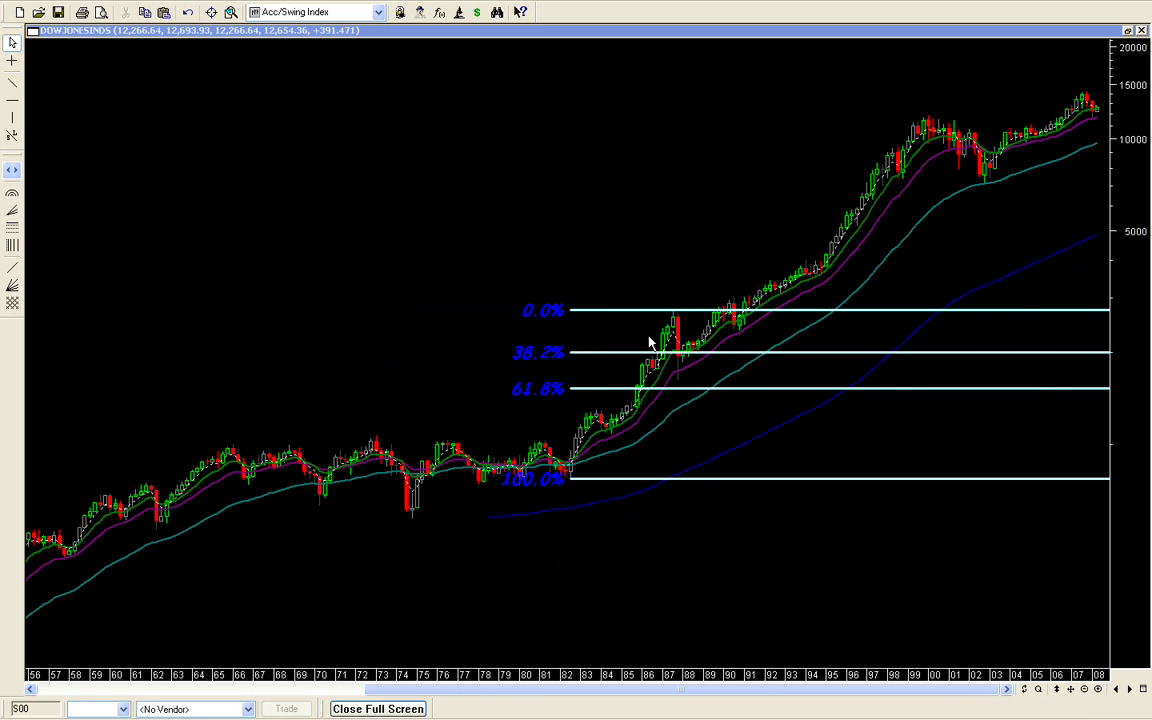
mouse_move(678, 325)
mouse_move(678, 384)
mouse_move(572, 470)
Move the retracement's 100% anchor from the 1982 low to the 1974 low
left_click(575, 483)
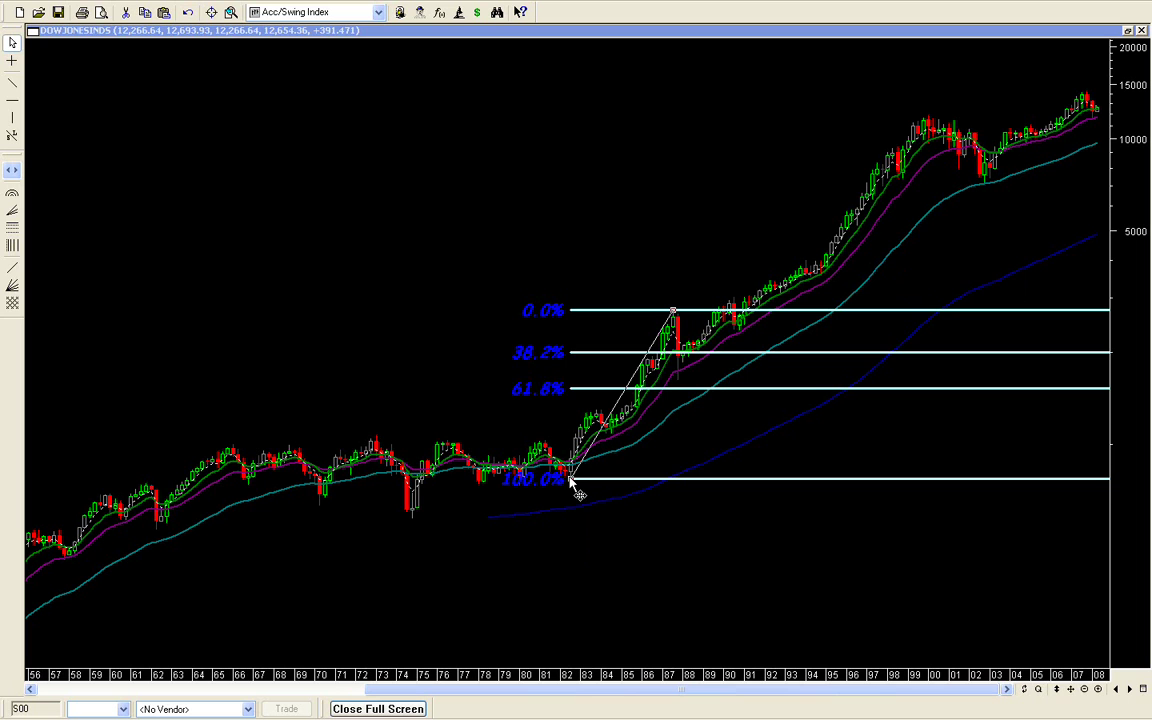
left_click_drag(581, 489, 522, 505)
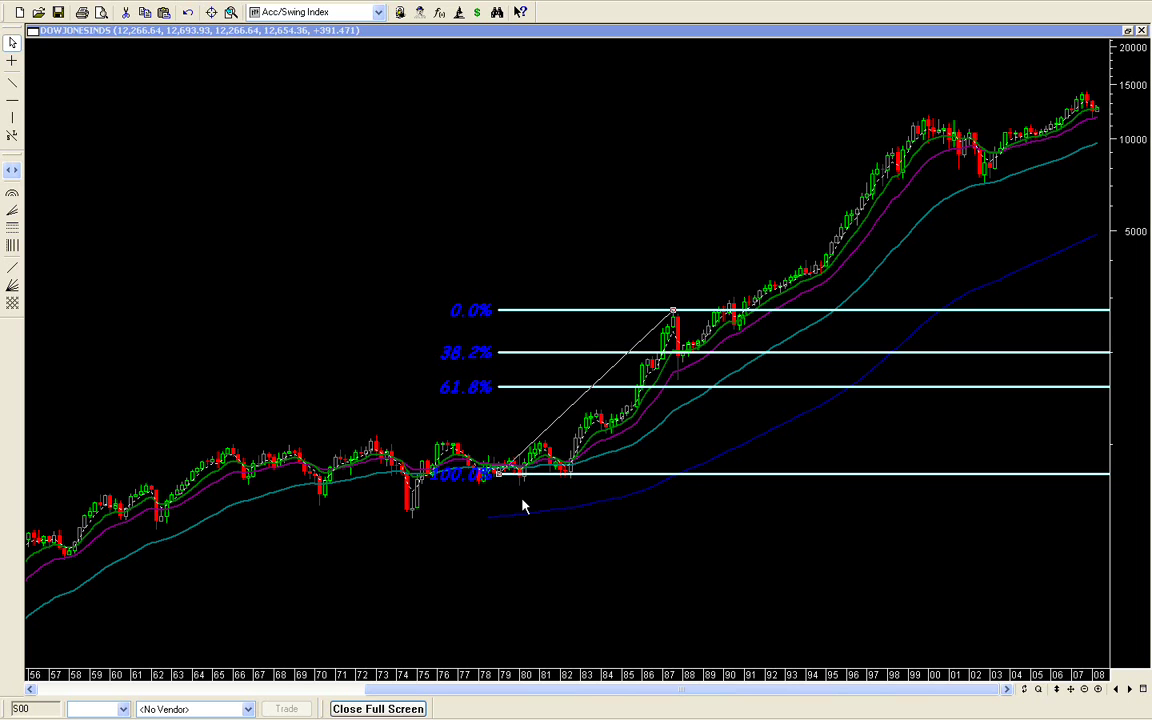
left_click(506, 481)
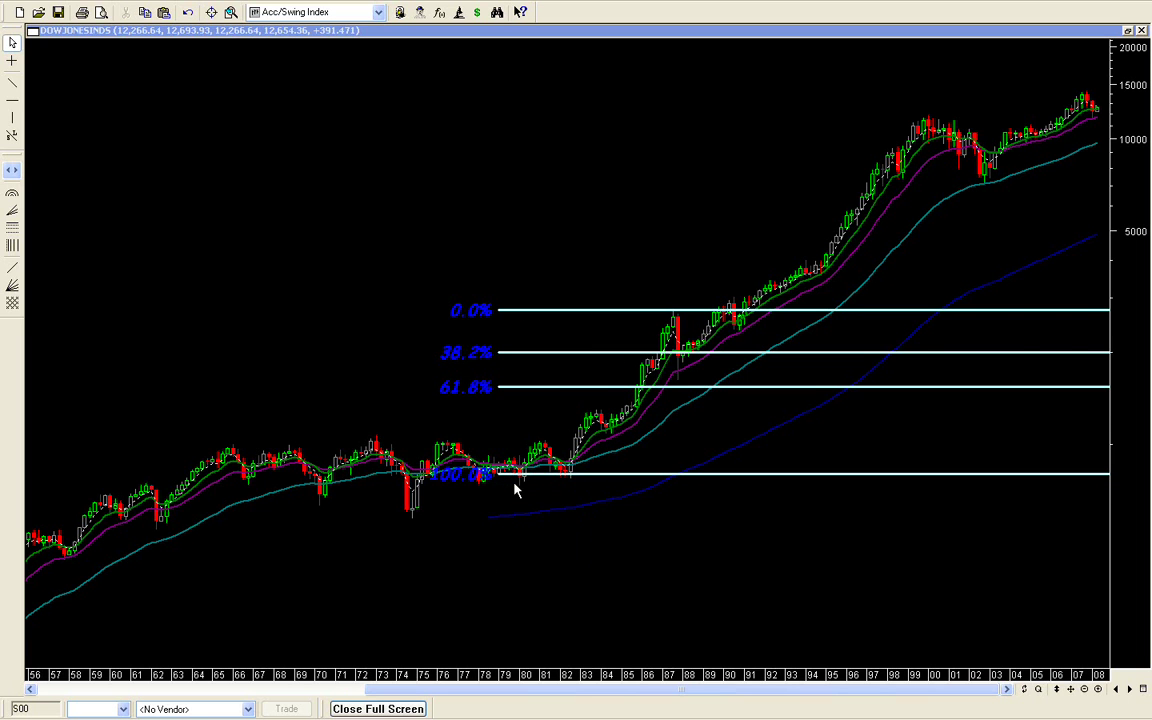
left_click(599, 482)
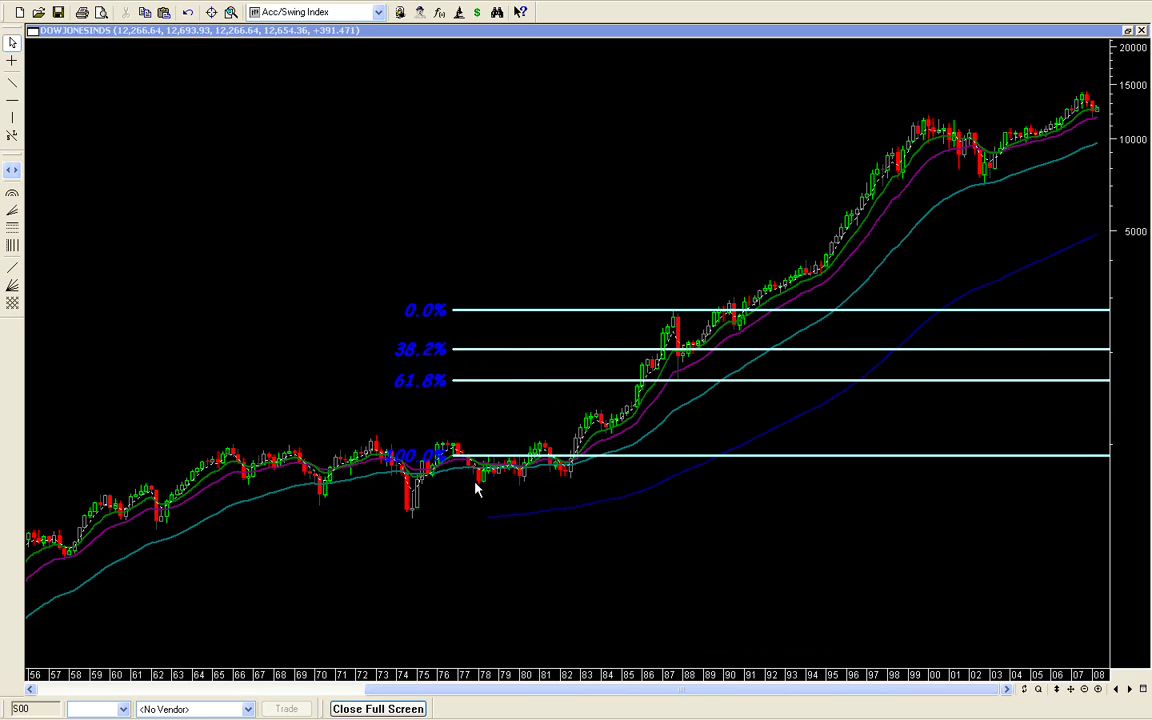
left_click(628, 457)
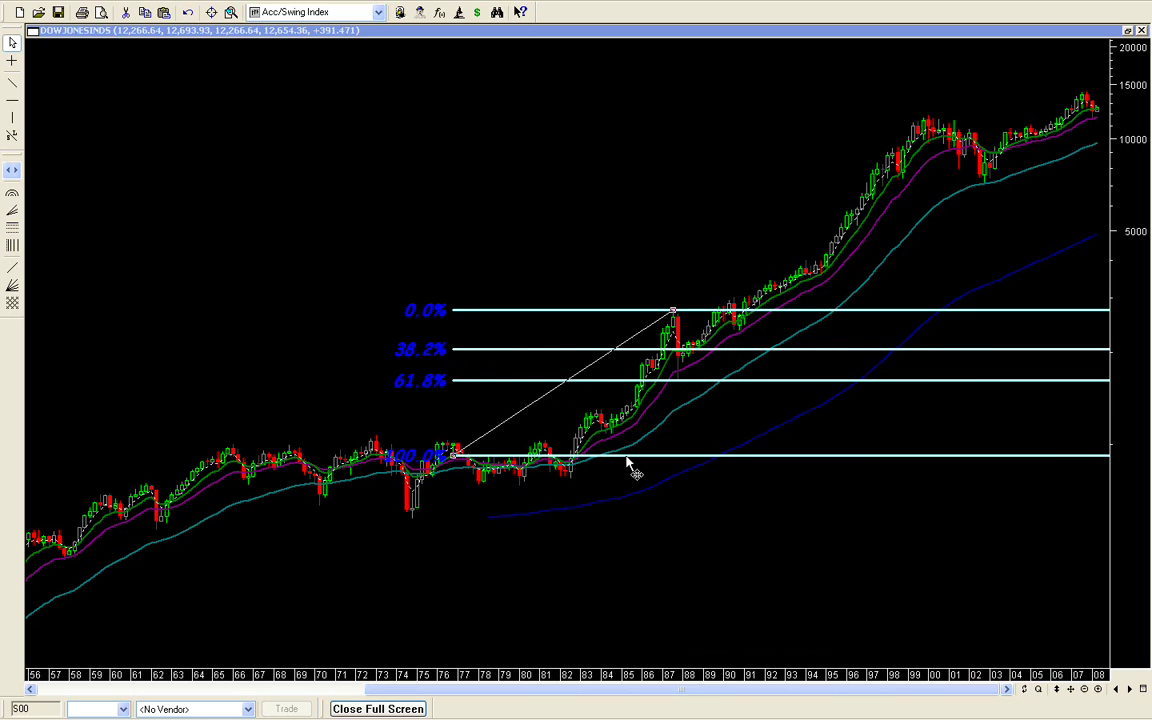
left_click_drag(456, 458, 421, 537)
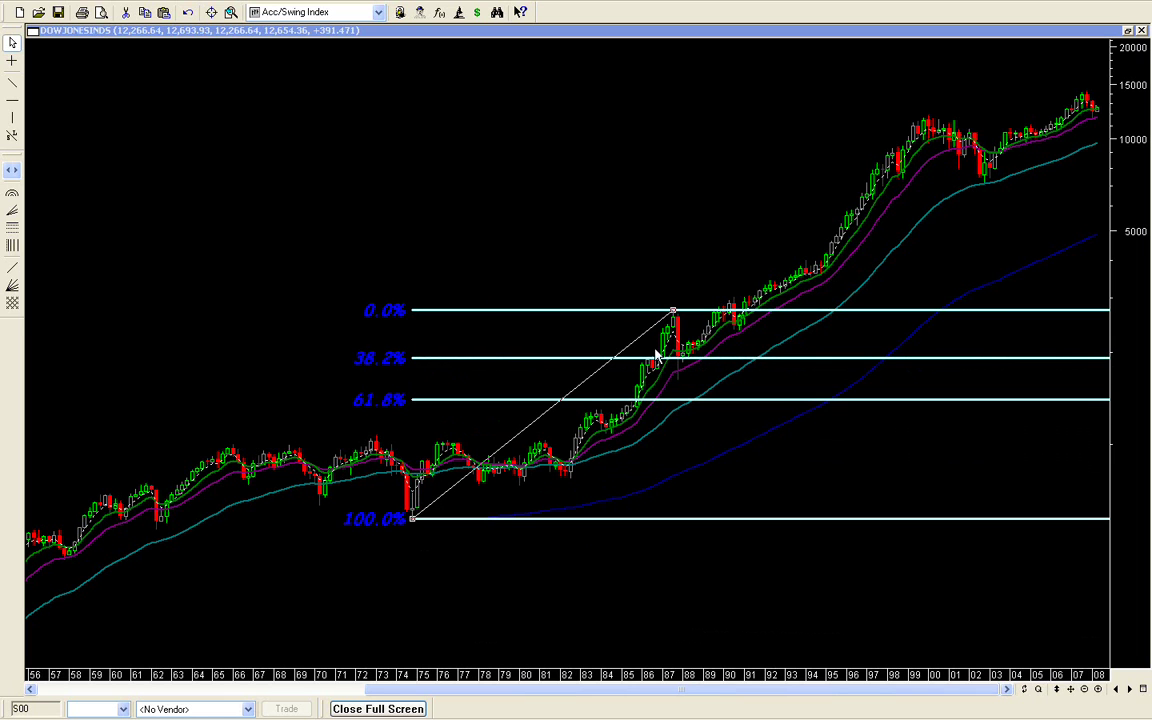
Move the retracement's 0% anchor from the 1987 peak to the 1976 high and check the pullback against its levels
left_click_drag(675, 315, 449, 440)
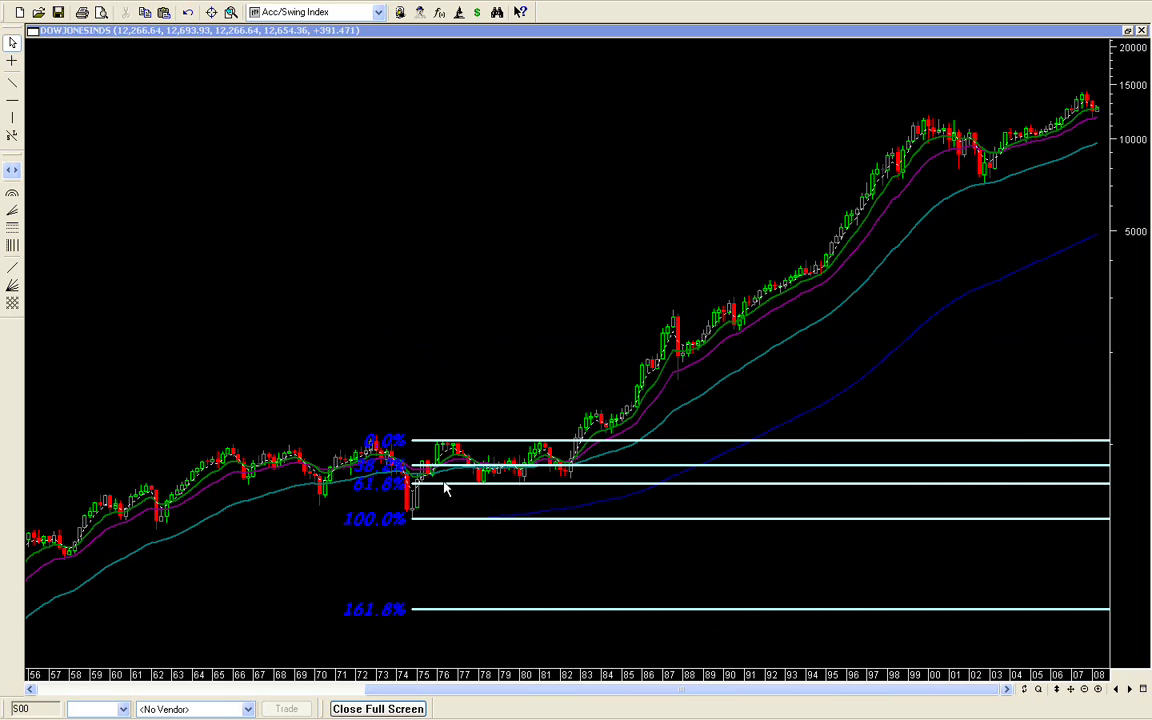
mouse_move(455, 446)
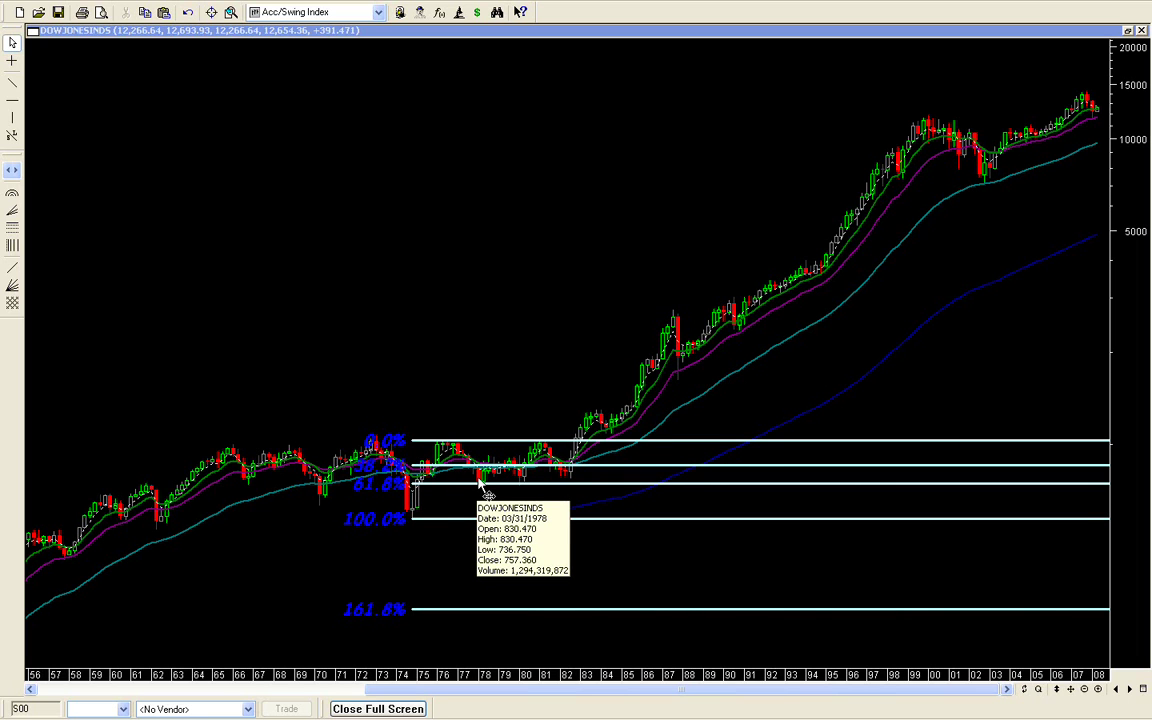
mouse_move(484, 484)
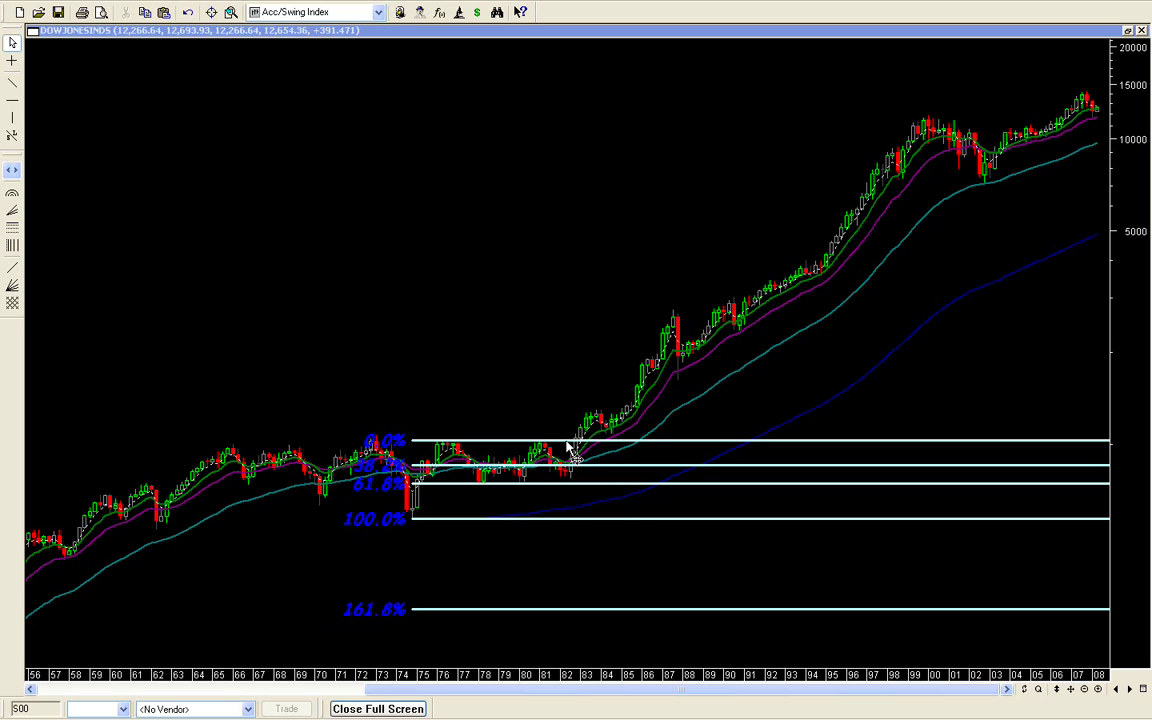
mouse_move(573, 447)
Move the retracement's 0% anchor to the 2000 peak, keeping the 100% anchor at the 1974 low
left_click(461, 453)
left_click_drag(455, 442, 929, 117)
left_click(287, 311)
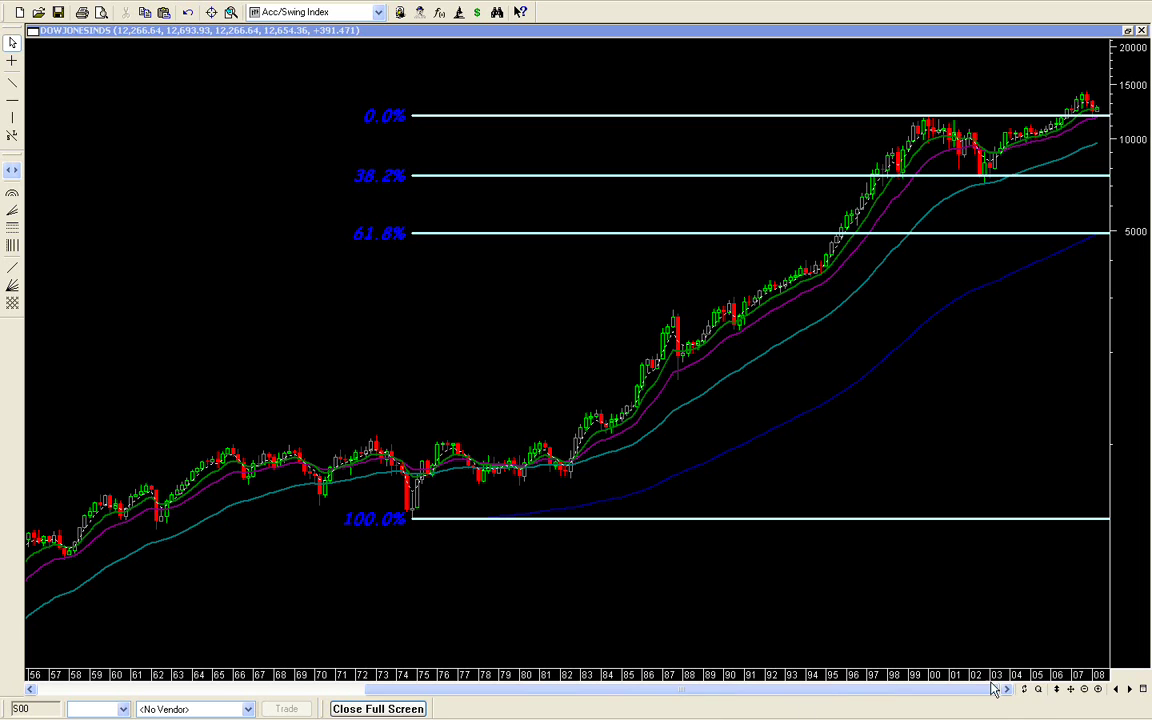
Change the chart's periodicity from quarterly to Monthly
left_click(1056, 689)
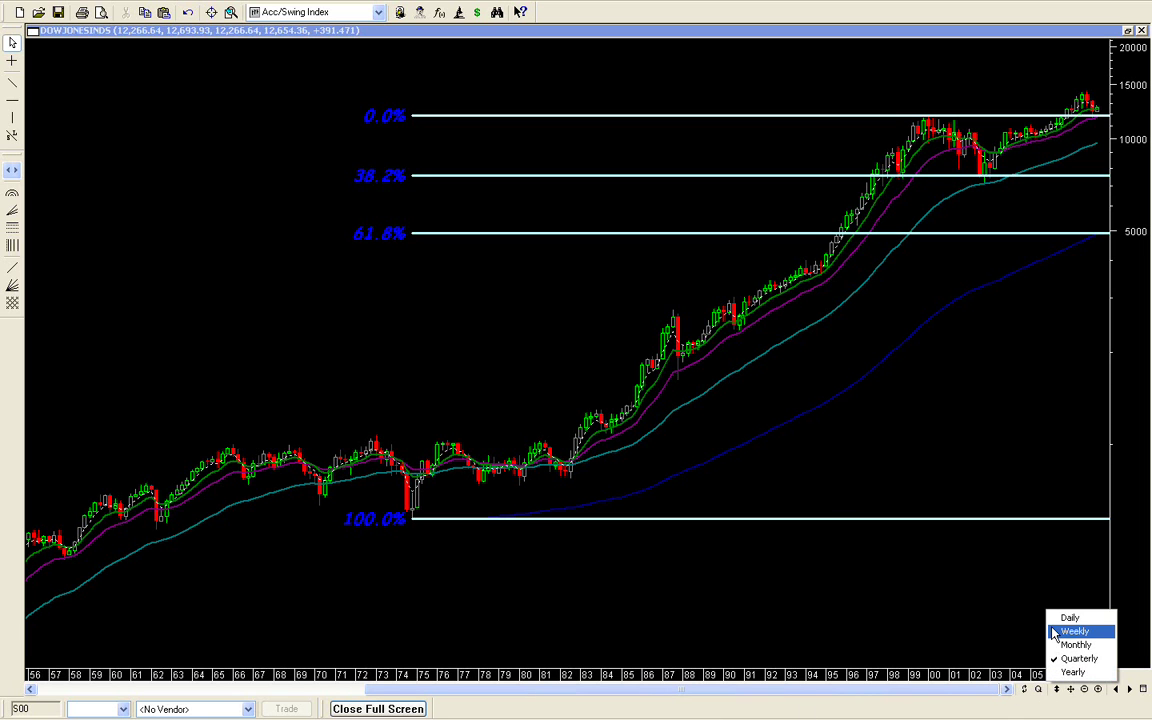
left_click(1058, 619)
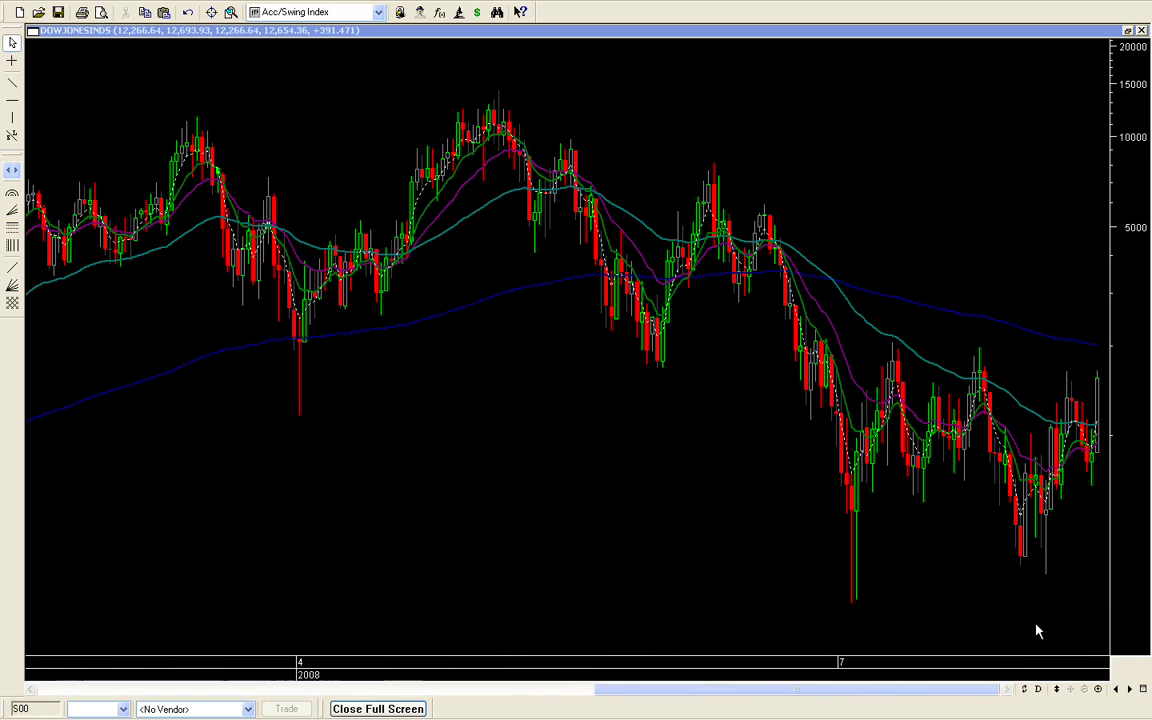
left_click(1056, 689)
left_click(1065, 634)
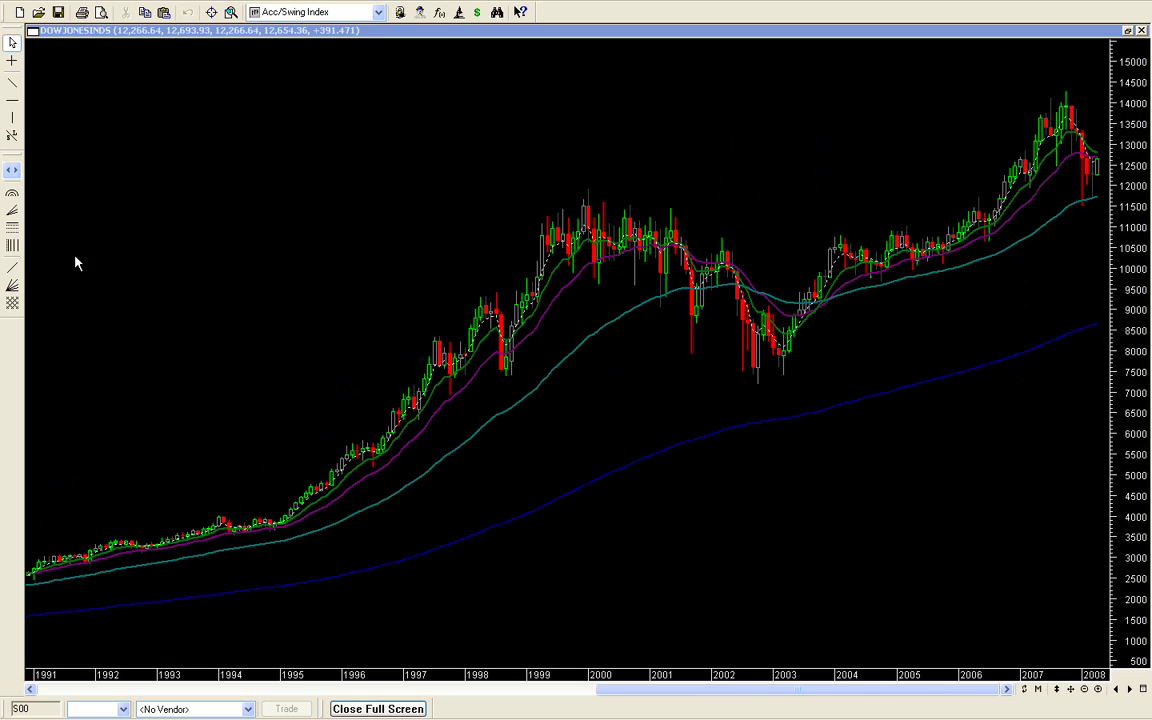
Draw a Fibonacci retracement on the monthly chart from the 2002 low to the 2007 high
left_click(12, 227)
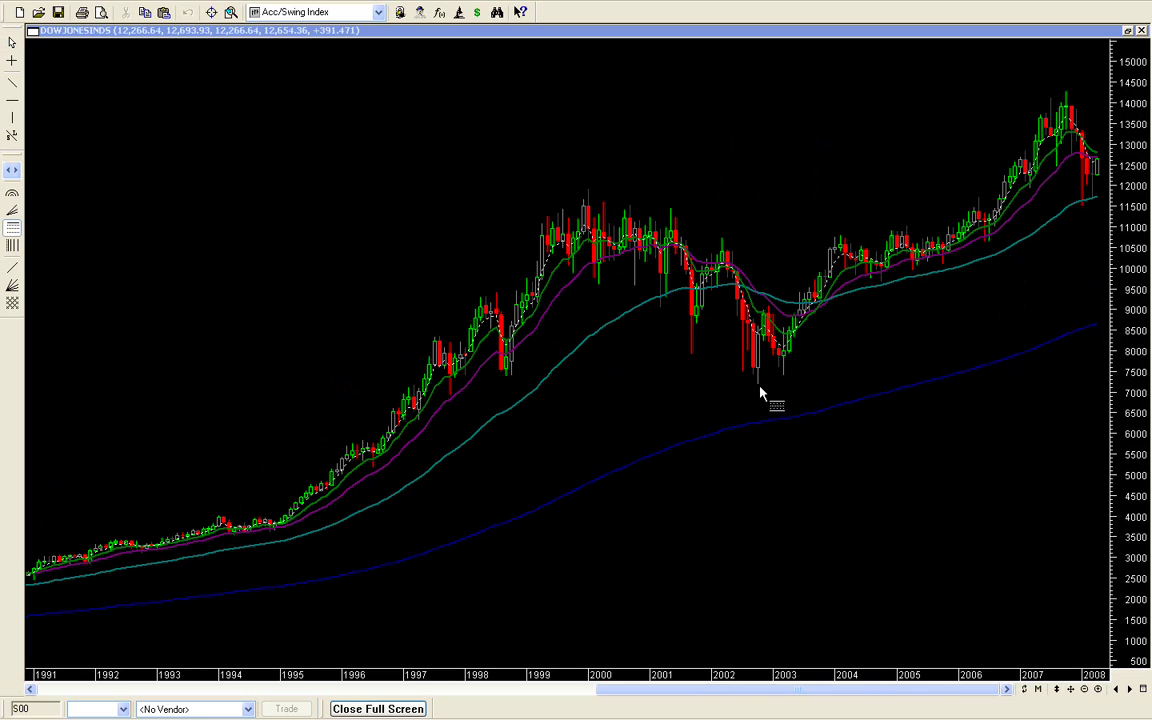
left_click_drag(758, 390, 1068, 95)
mouse_move(762, 368)
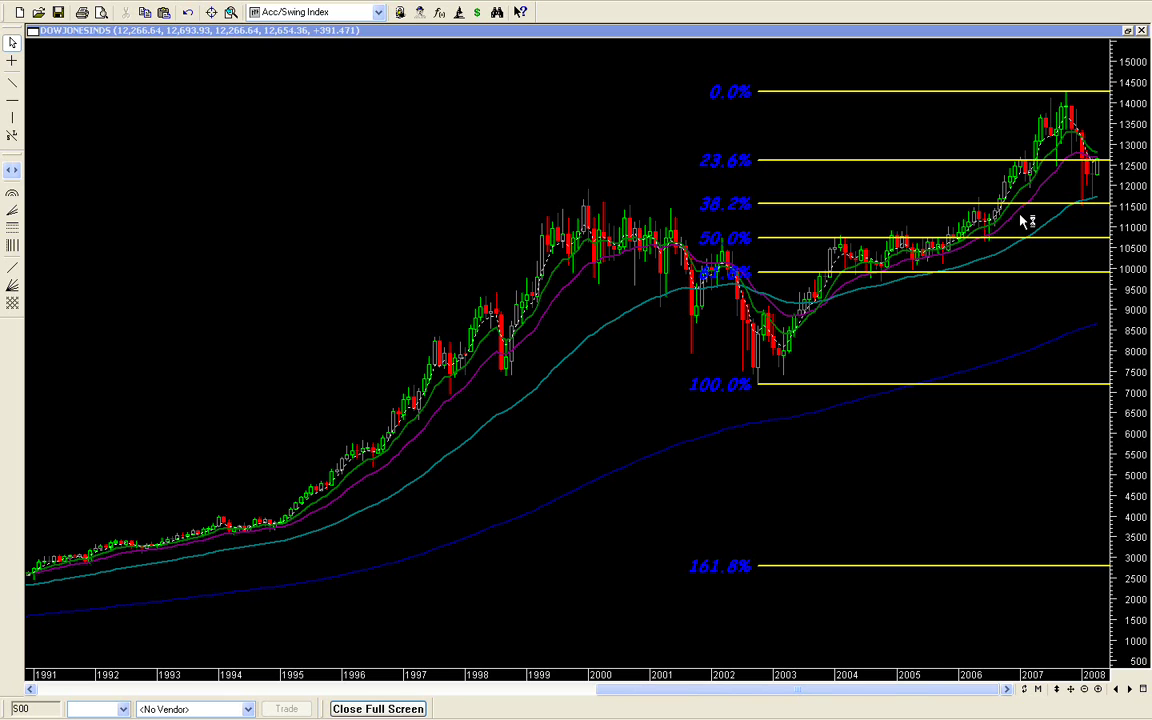
Delete the Fibonacci retracement from the monthly chart
right_click(934, 204)
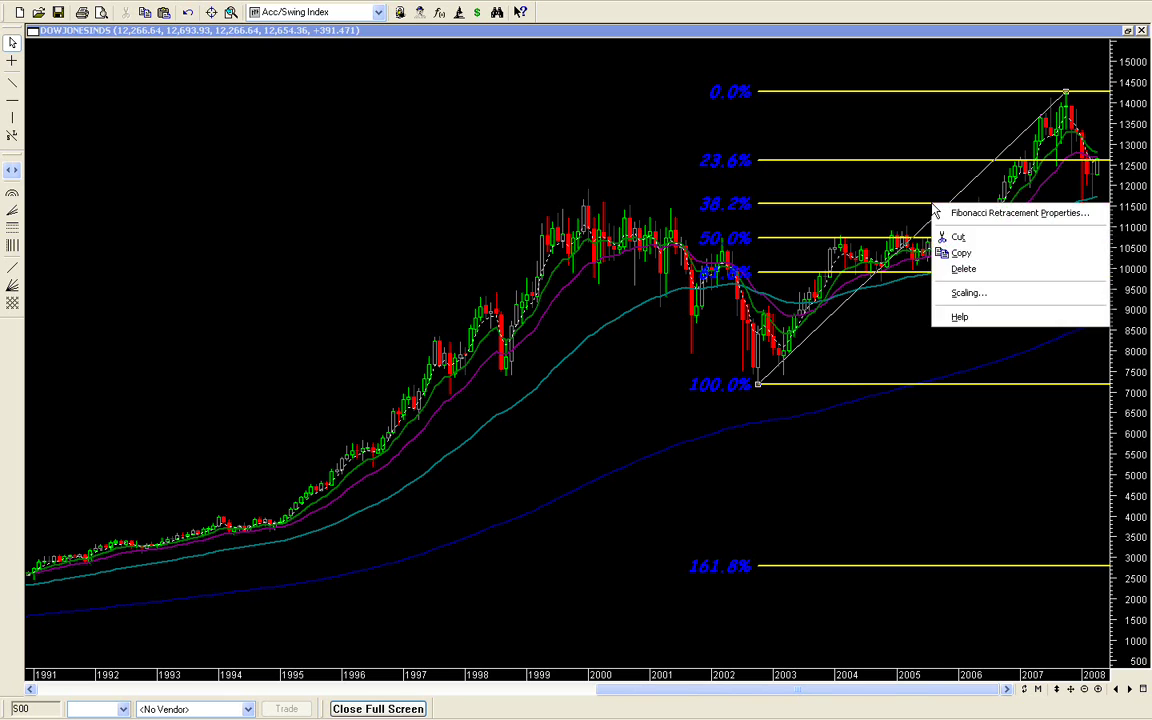
left_click(950, 269)
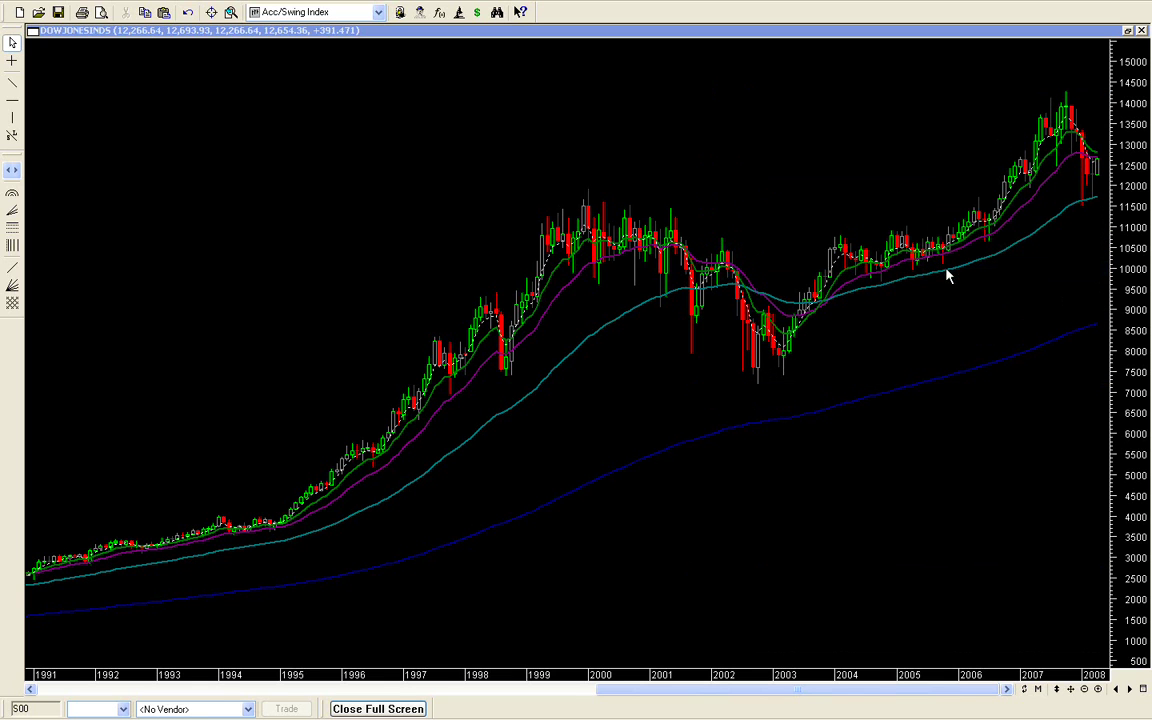
Set the chart's periodicity to Daily and show the price history back to 2006
left_click(1037, 691)
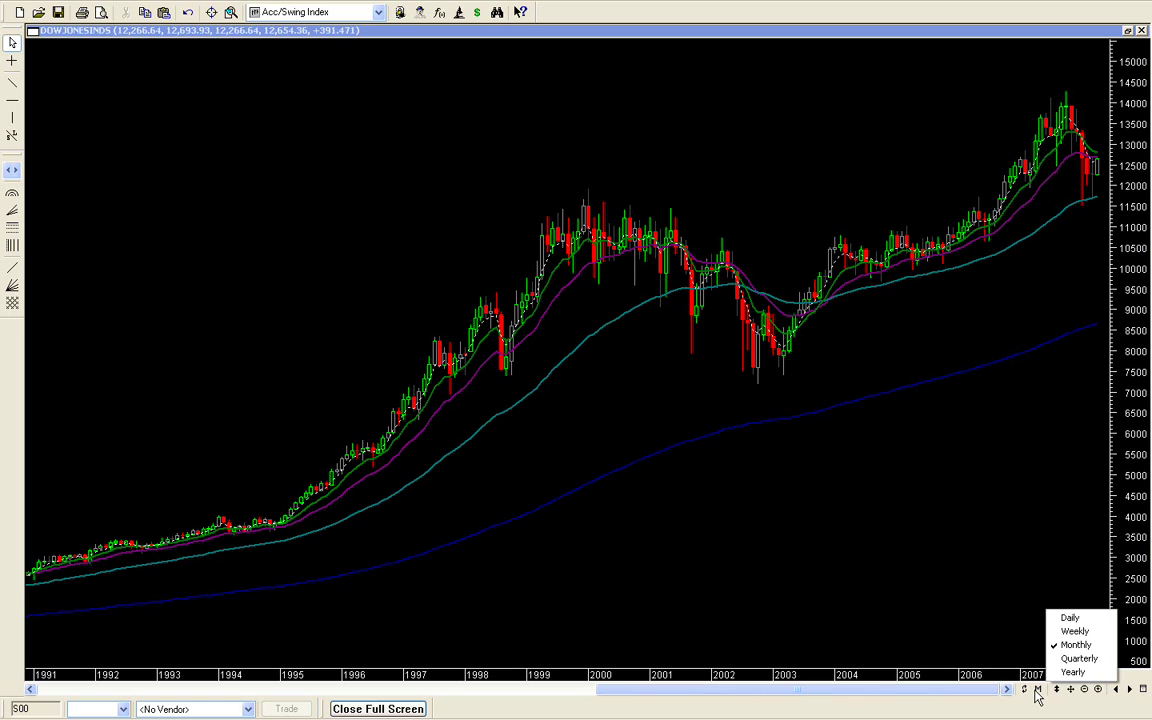
left_click(1071, 618)
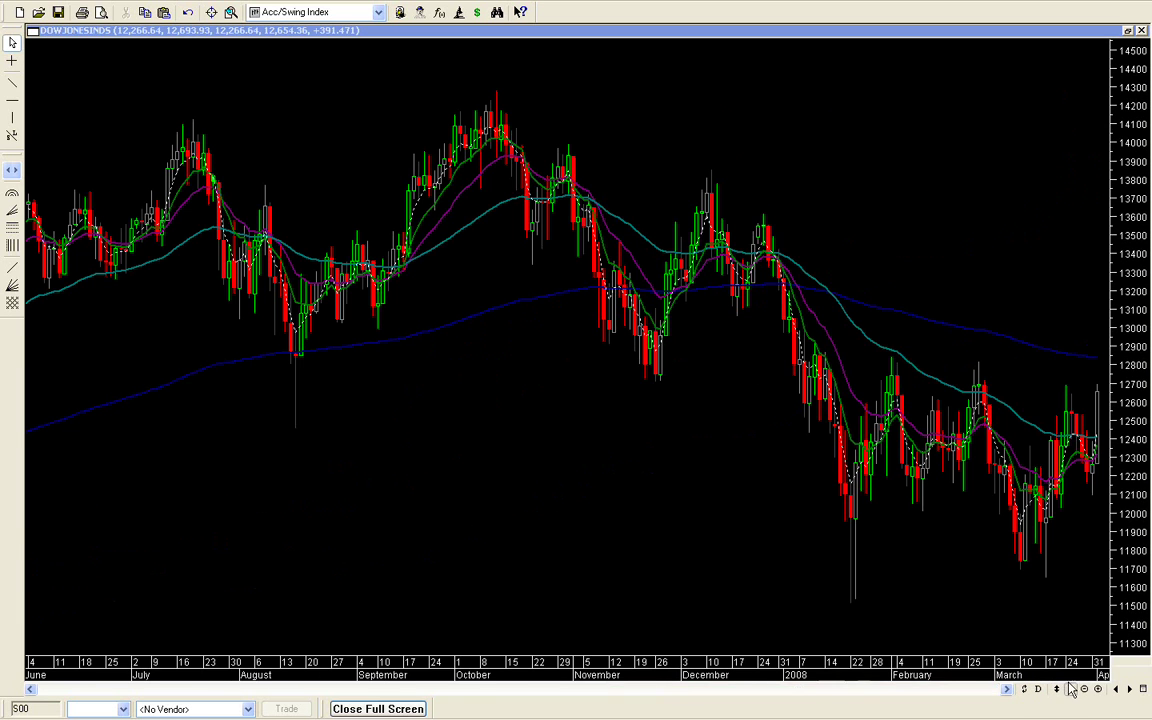
left_click(1070, 689)
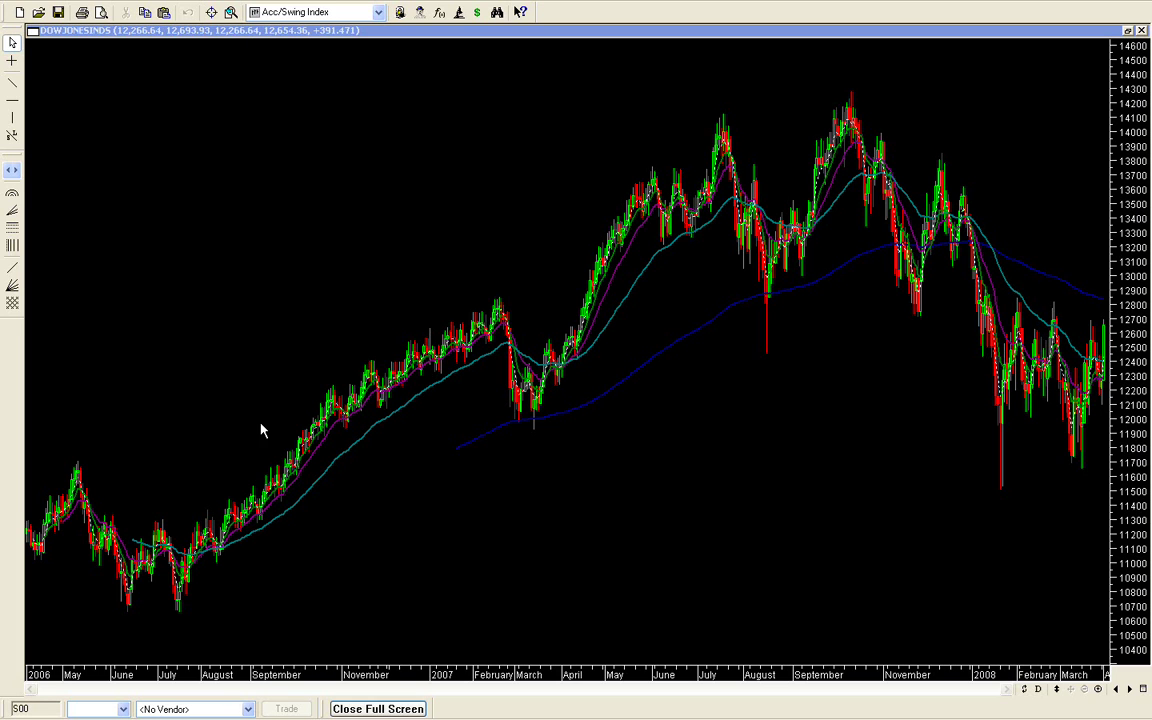
Draw a Fibonacci retracement from the July 2006 low to the October 2007 high, aligning its 100% anchor with the exact low
left_click(12, 228)
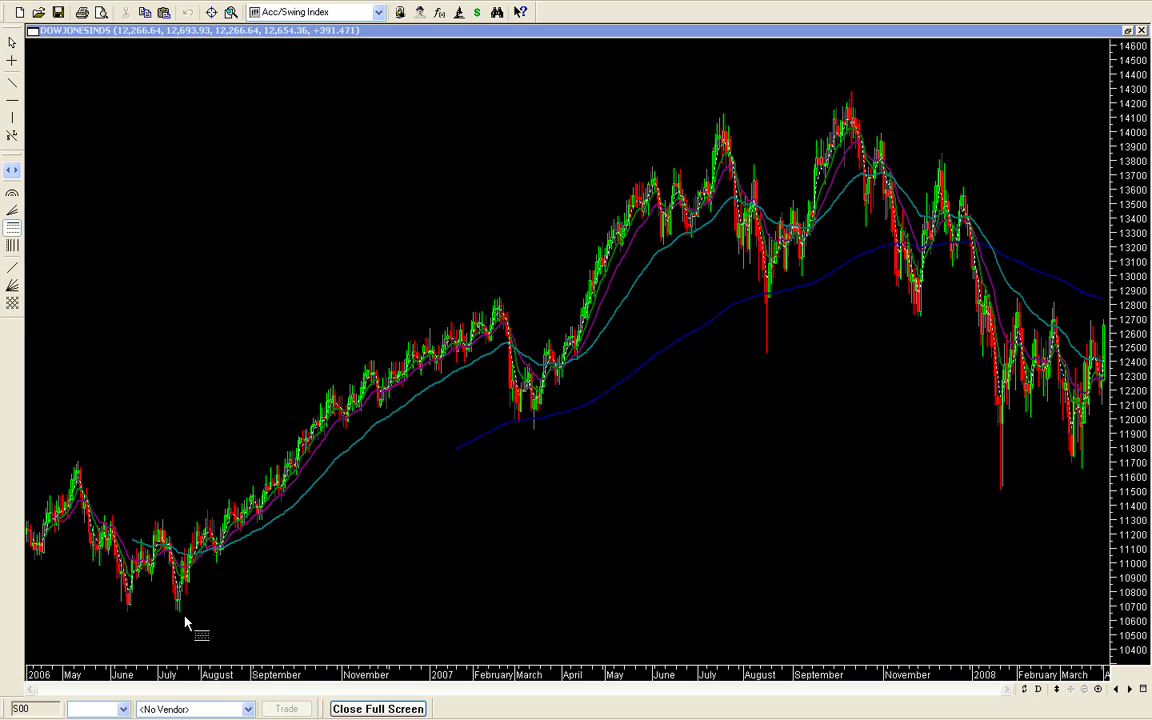
left_click_drag(184, 579, 854, 91)
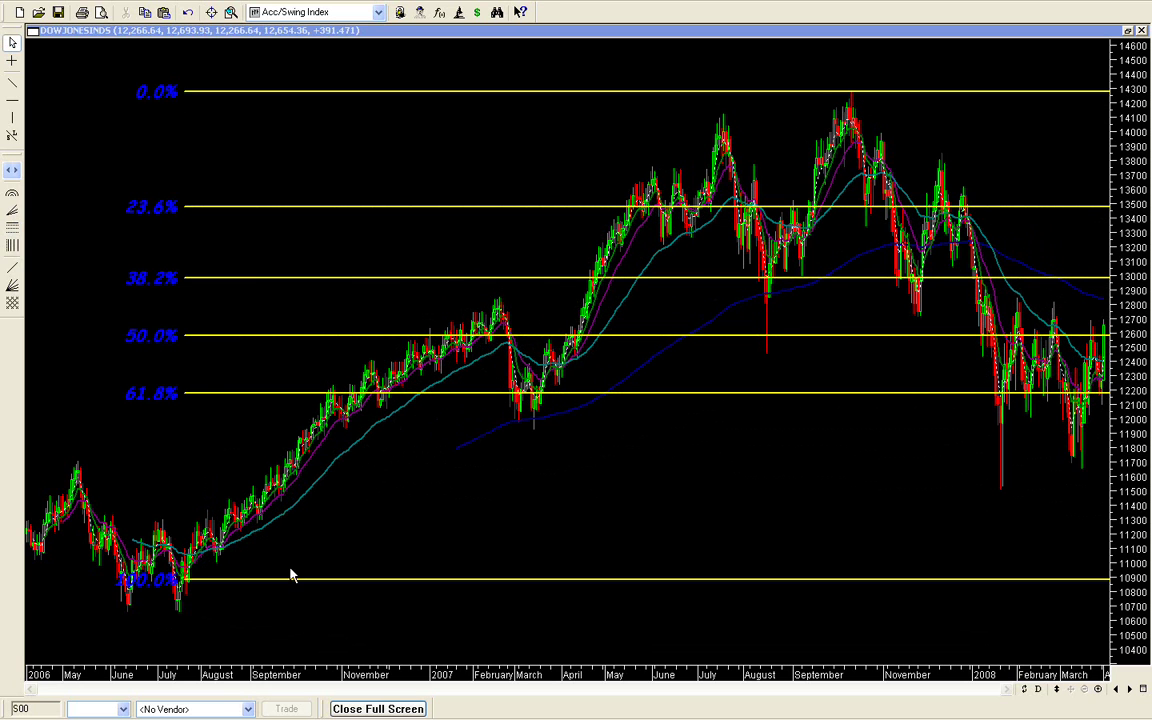
left_click(240, 537)
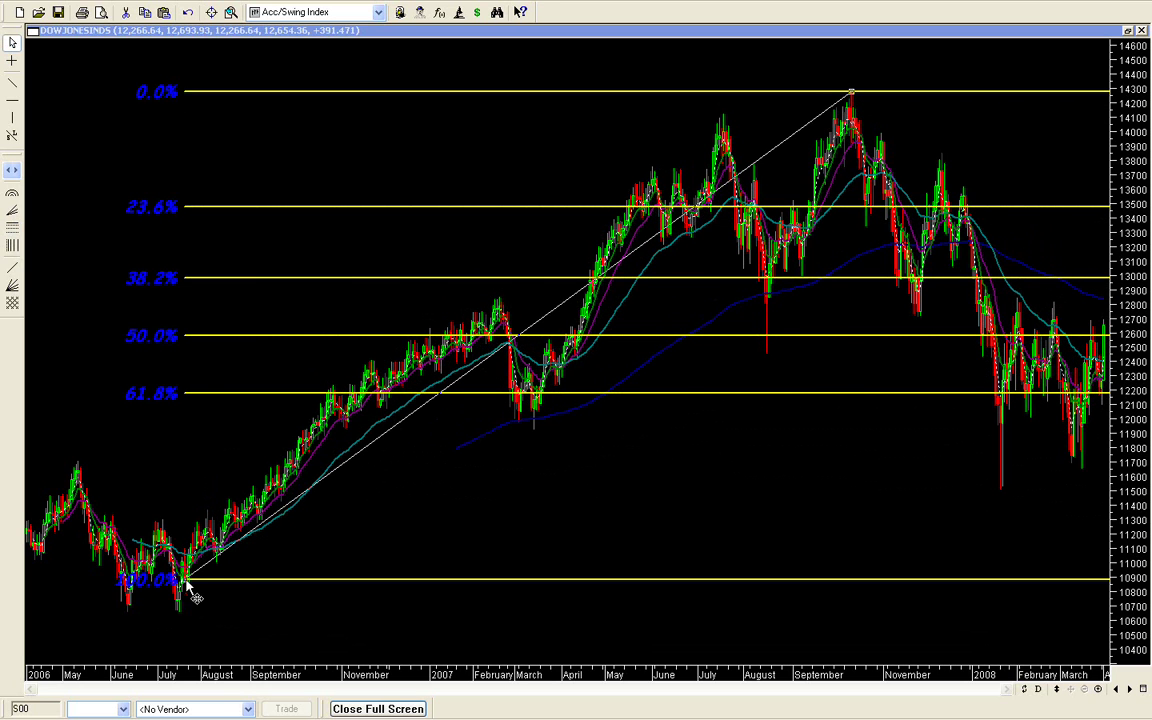
left_click_drag(185, 585, 183, 627)
right_click(184, 628)
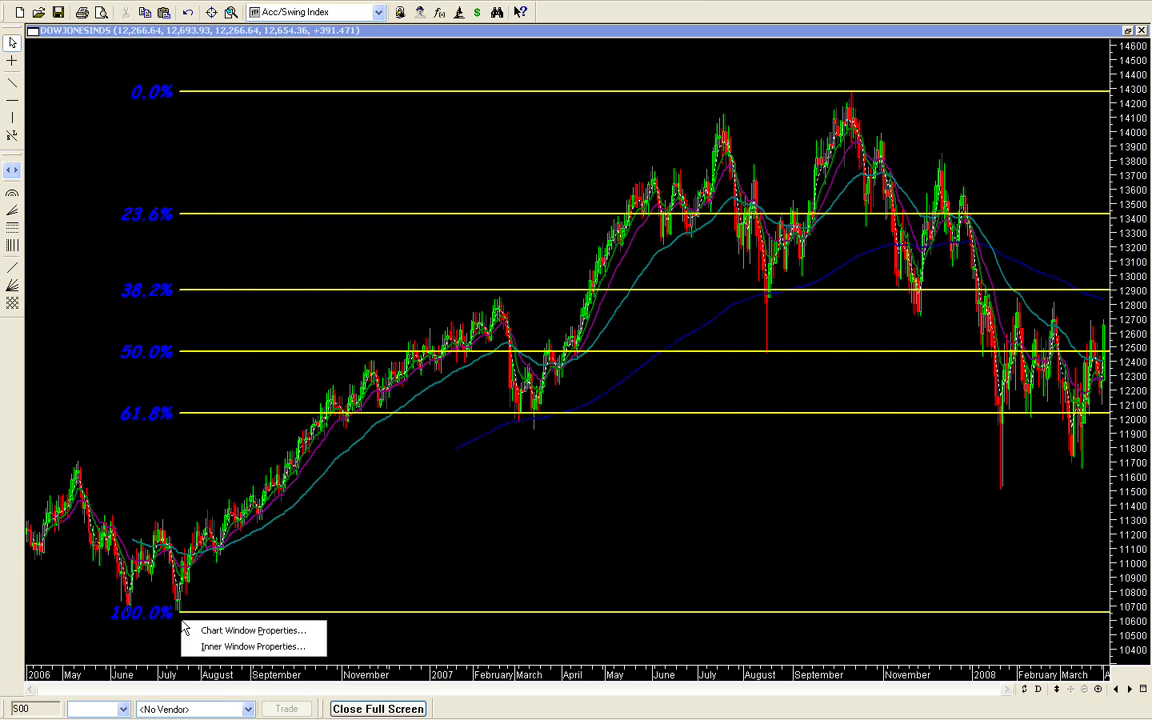
left_click(343, 538)
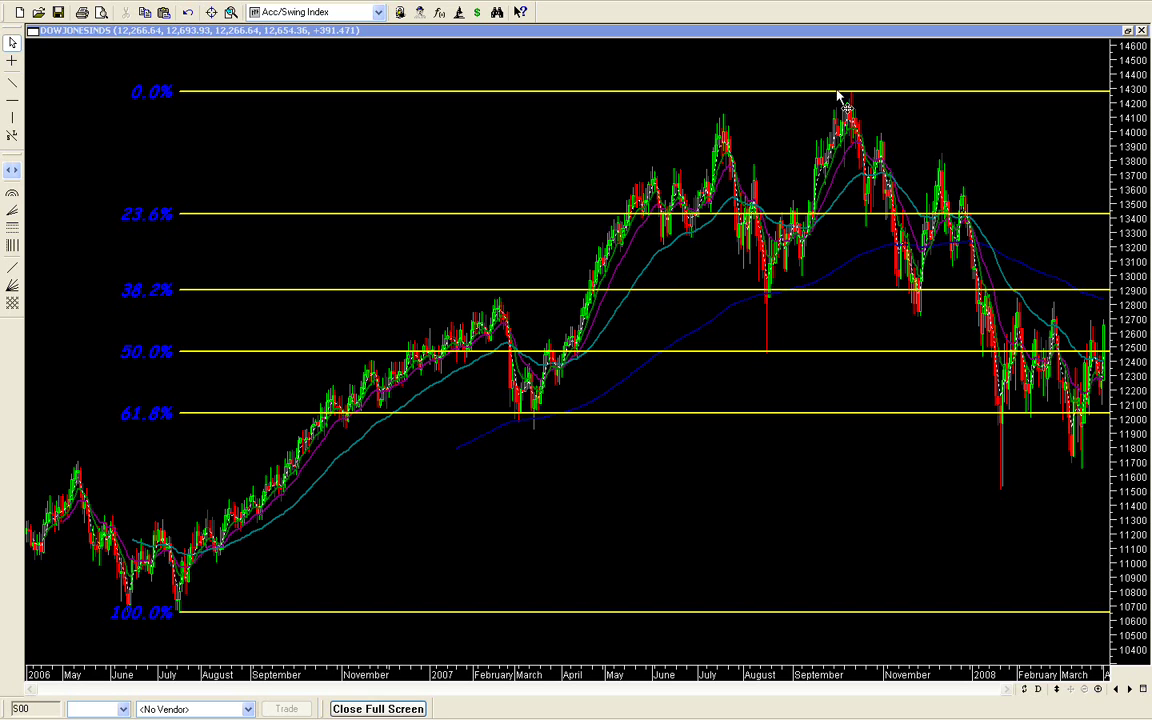
Move the retracement's 0% anchor to the July 2007 high and compare the August 2007 low with the 38.2% and 50% levels
left_click_drag(795, 103, 723, 116)
left_click(386, 135)
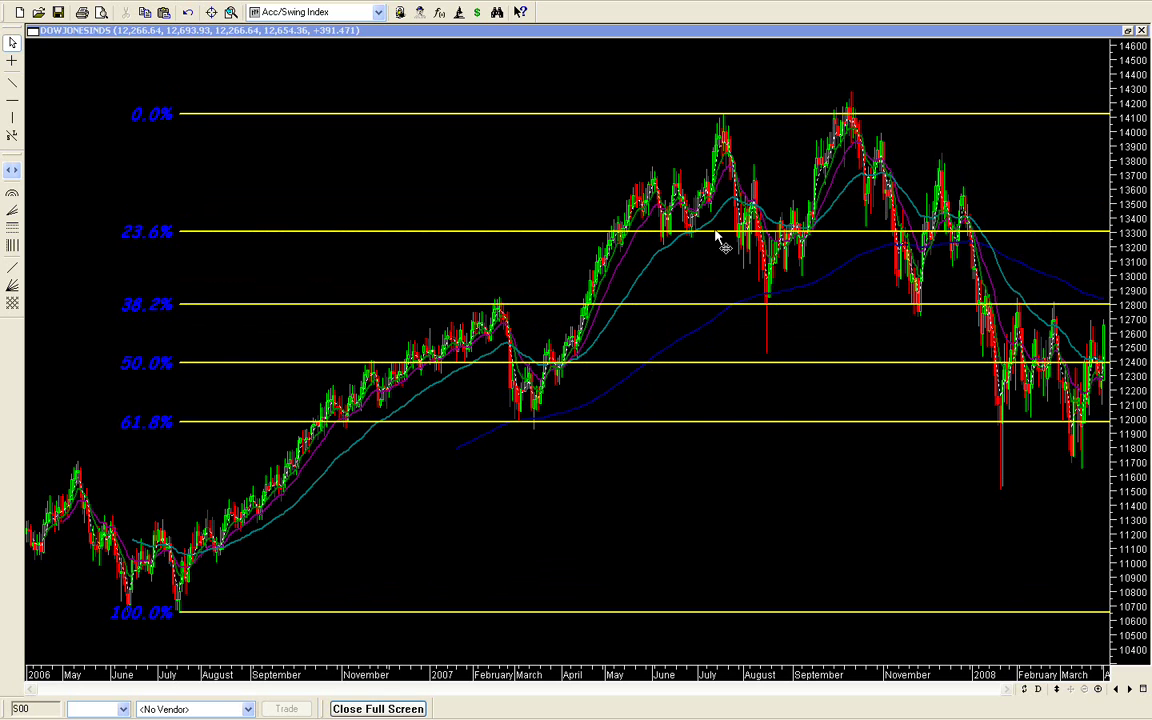
mouse_move(764, 312)
mouse_move(769, 353)
Delete the Fibonacci retracement from the daily chart
right_click(812, 315)
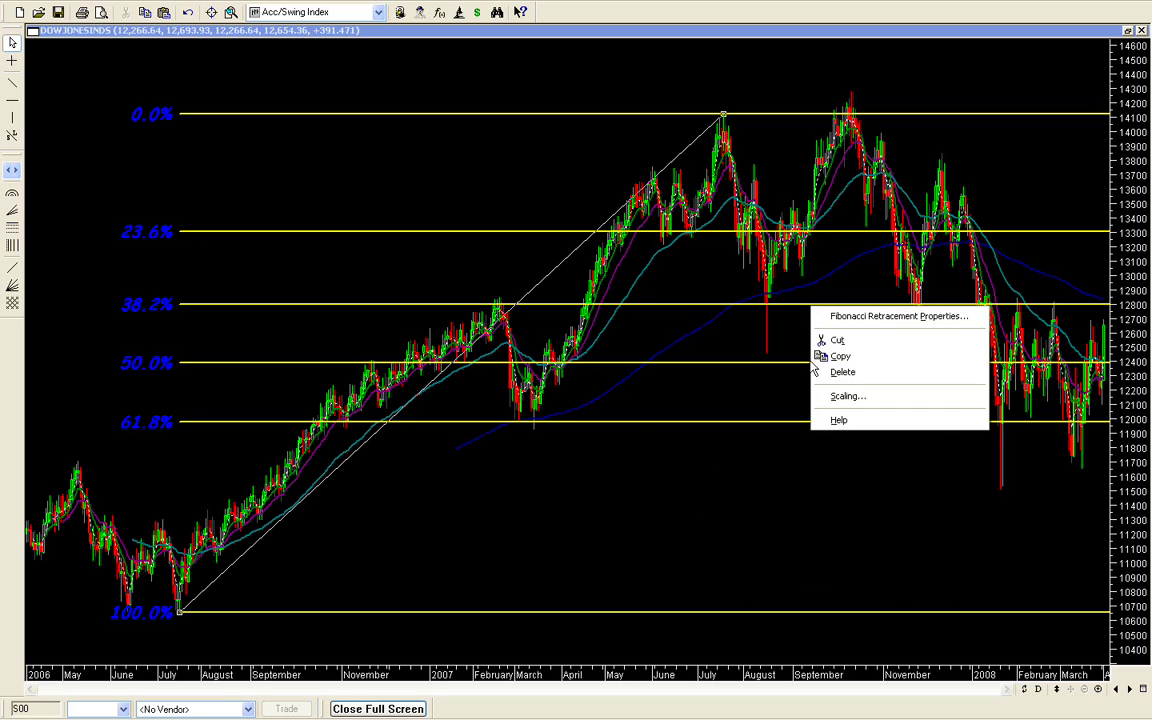
left_click(752, 369)
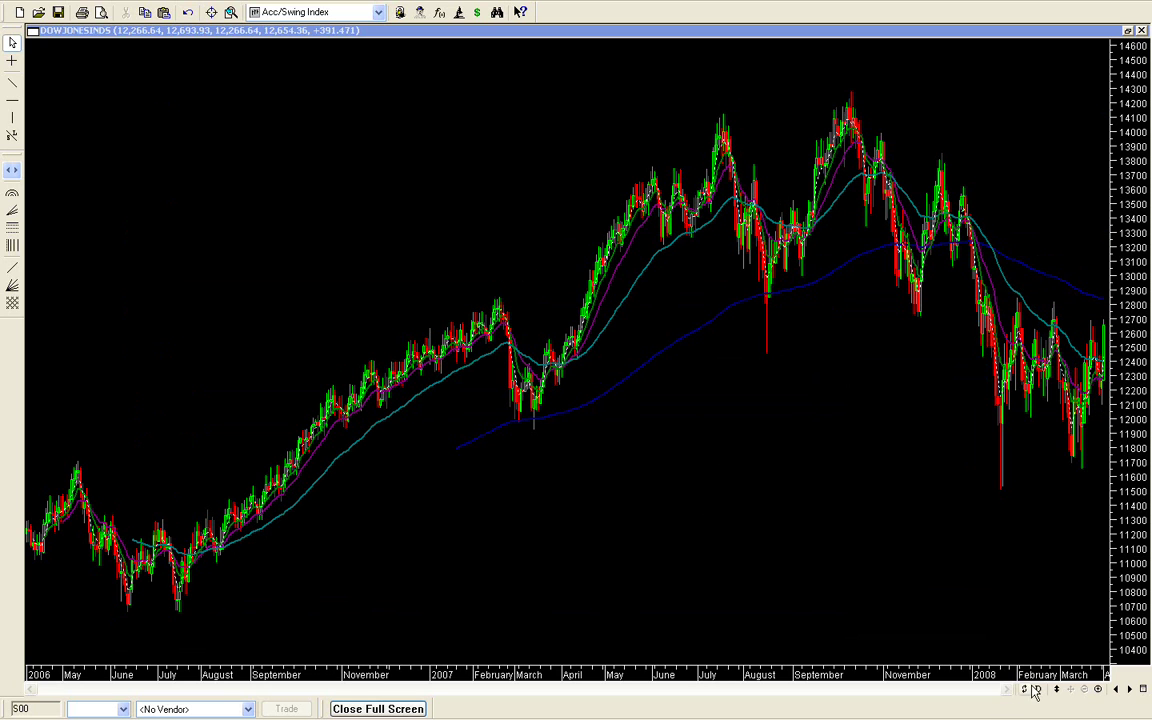
Draw a Fibonacci retracement on the daily chart from the late December 2007 high down to the January 2008 low
left_click(1098, 689)
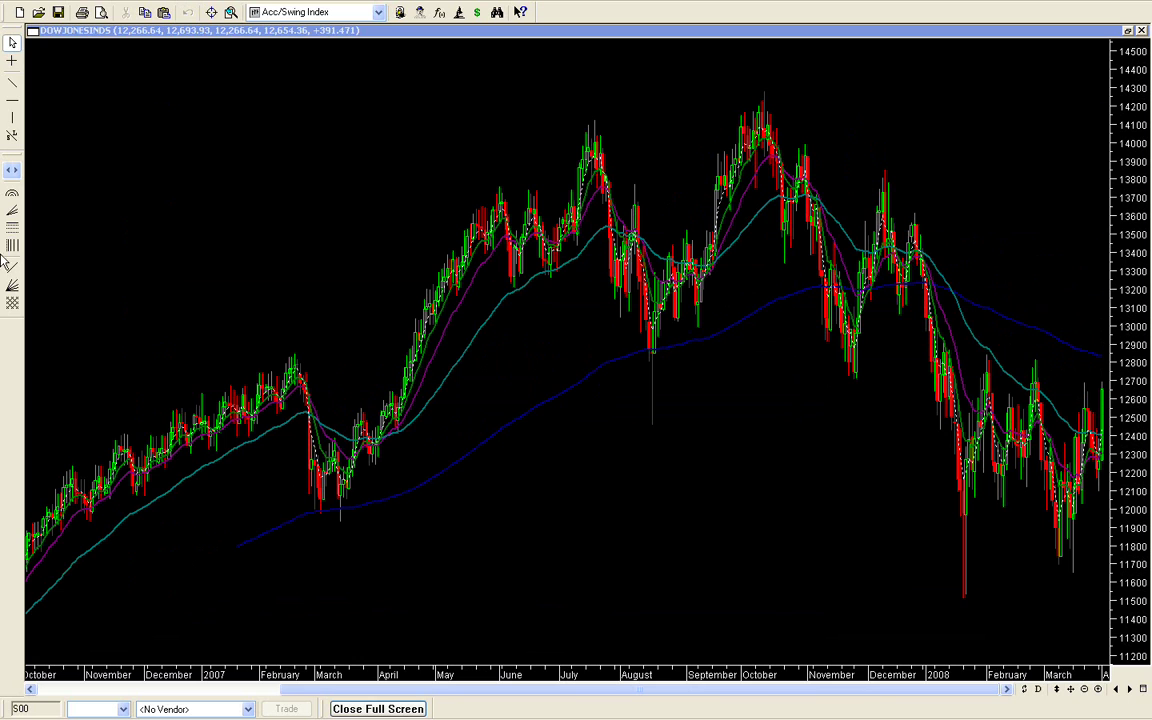
left_click(18, 230)
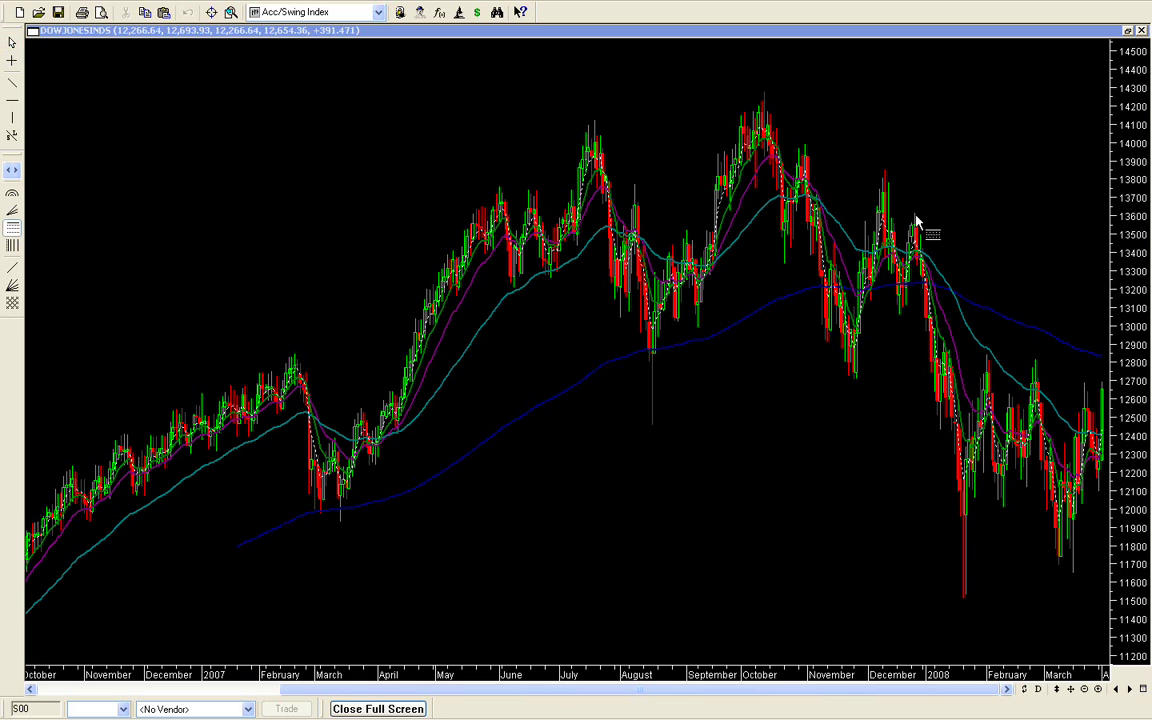
mouse_move(915, 218)
left_mouse_down()
mouse_move(933, 400)
mouse_move(985, 648)
mouse_move(964, 622)
left_mouse_up()
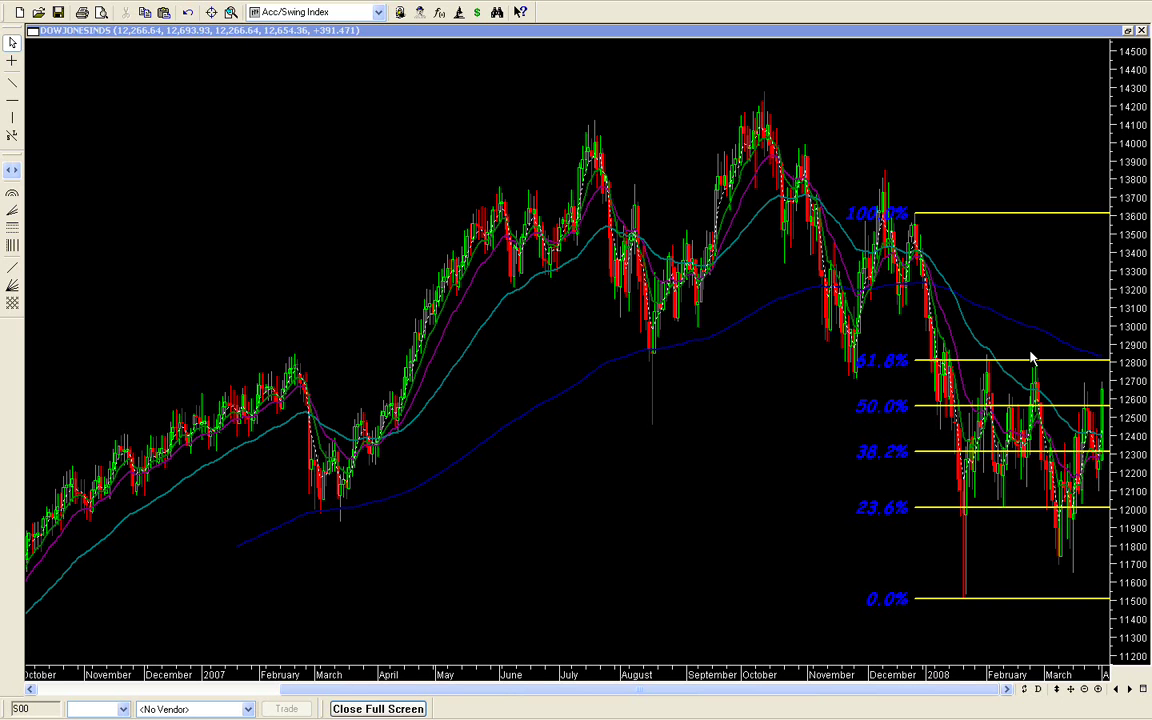
Delete the Fibonacci retracement covering the December 2007 to January 2008 decline
right_click(1019, 361)
left_click(909, 441)
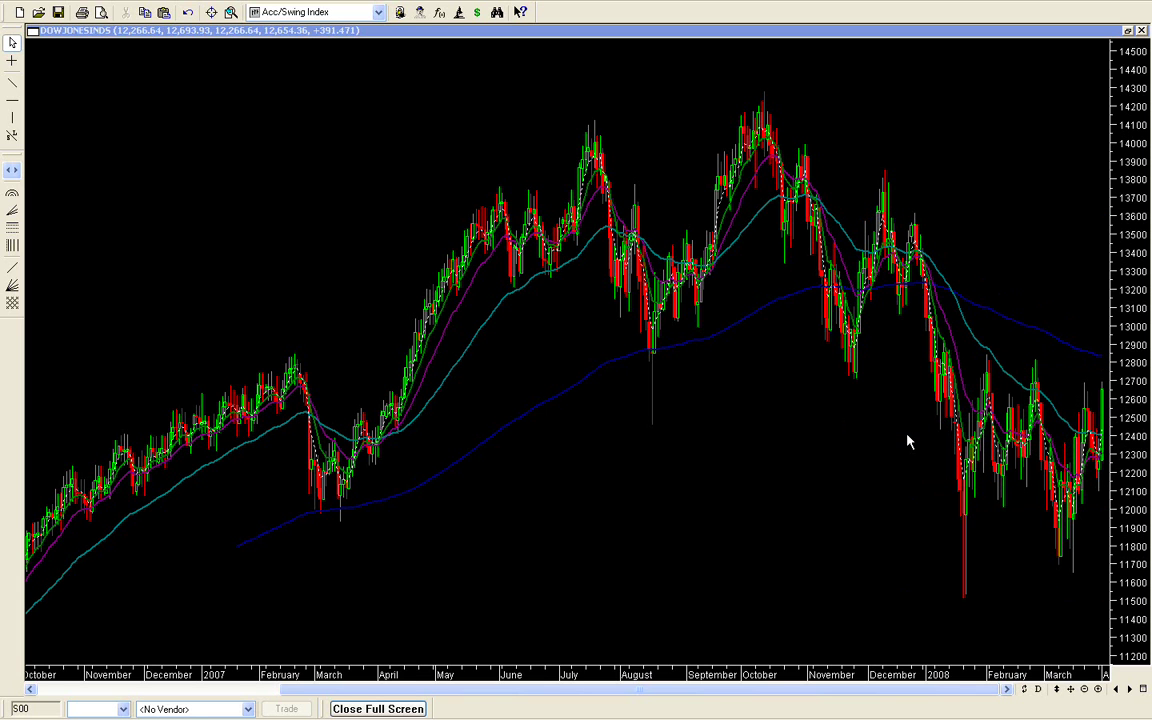